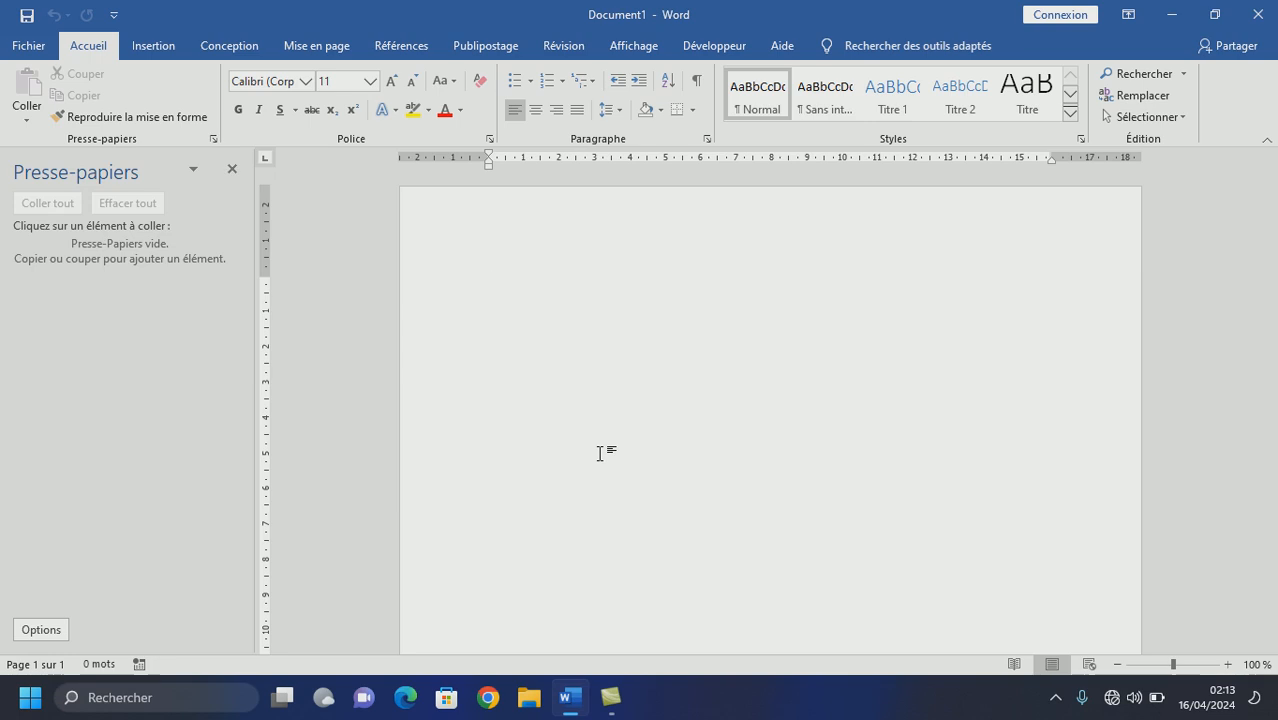
Insert a table with 4 columns and 5 rows in the blank document
left_click(154, 48)
left_click(145, 112)
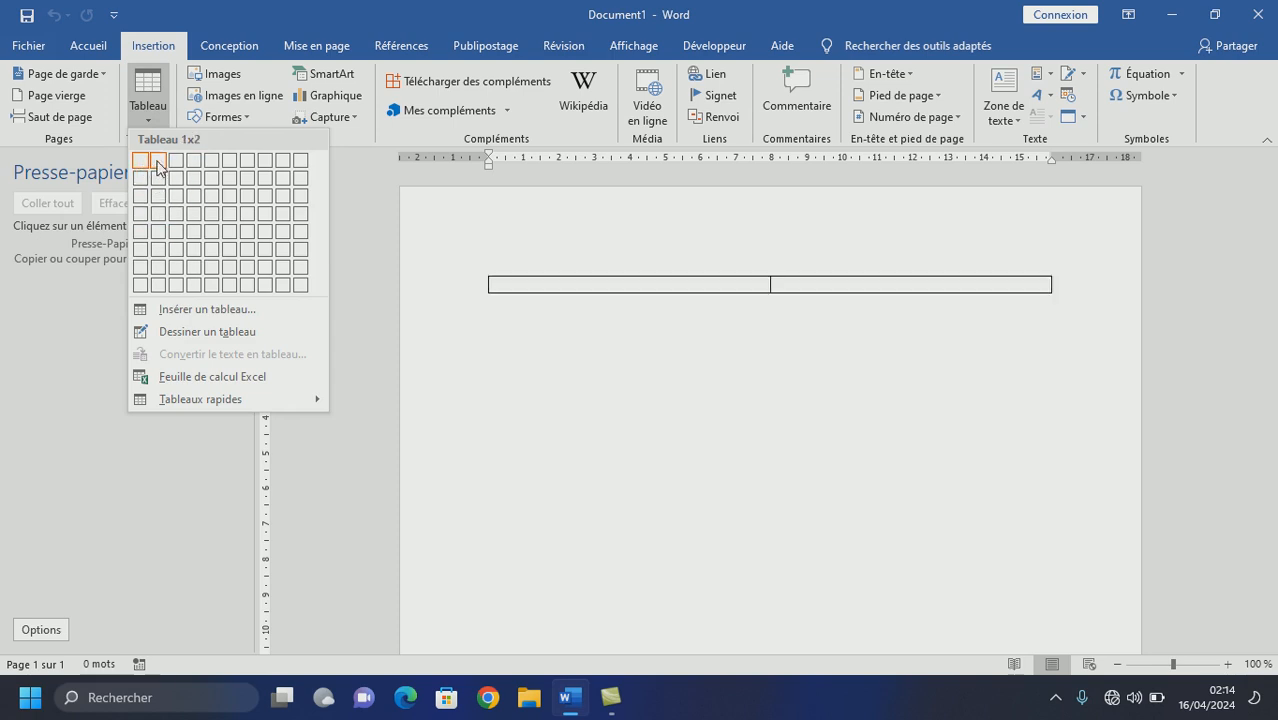
left_click(193, 232)
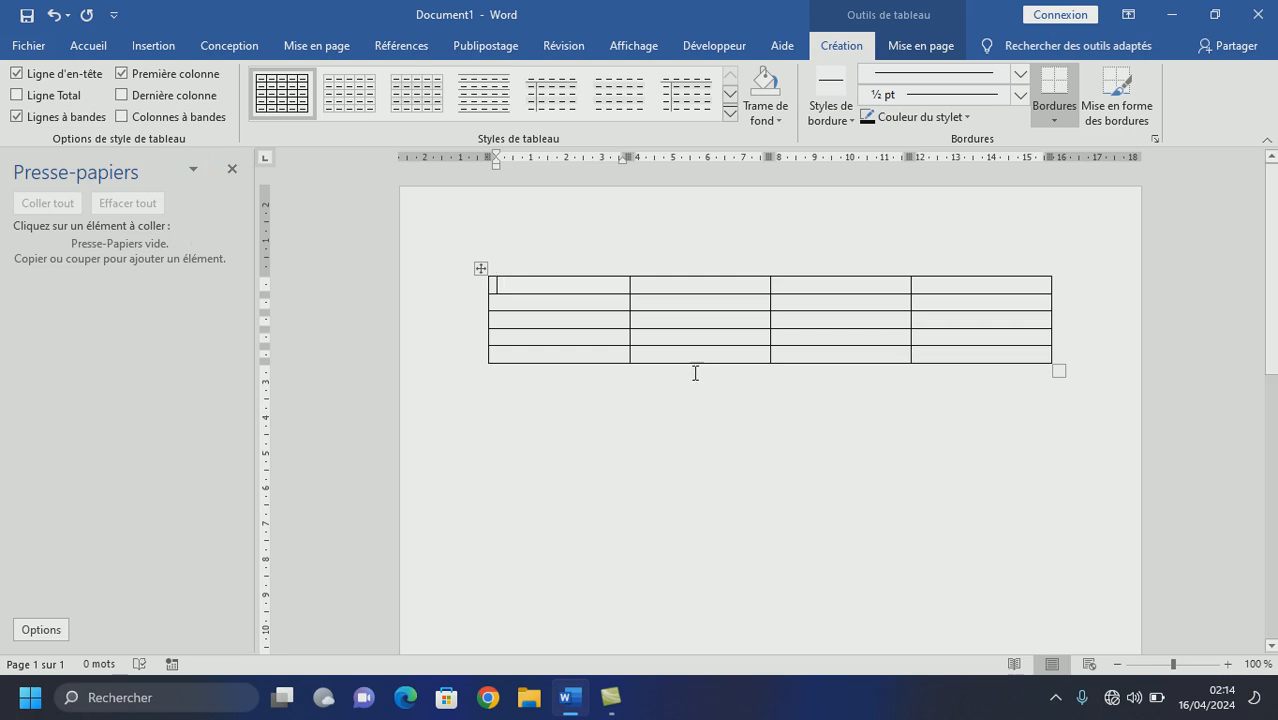
left_click(533, 414)
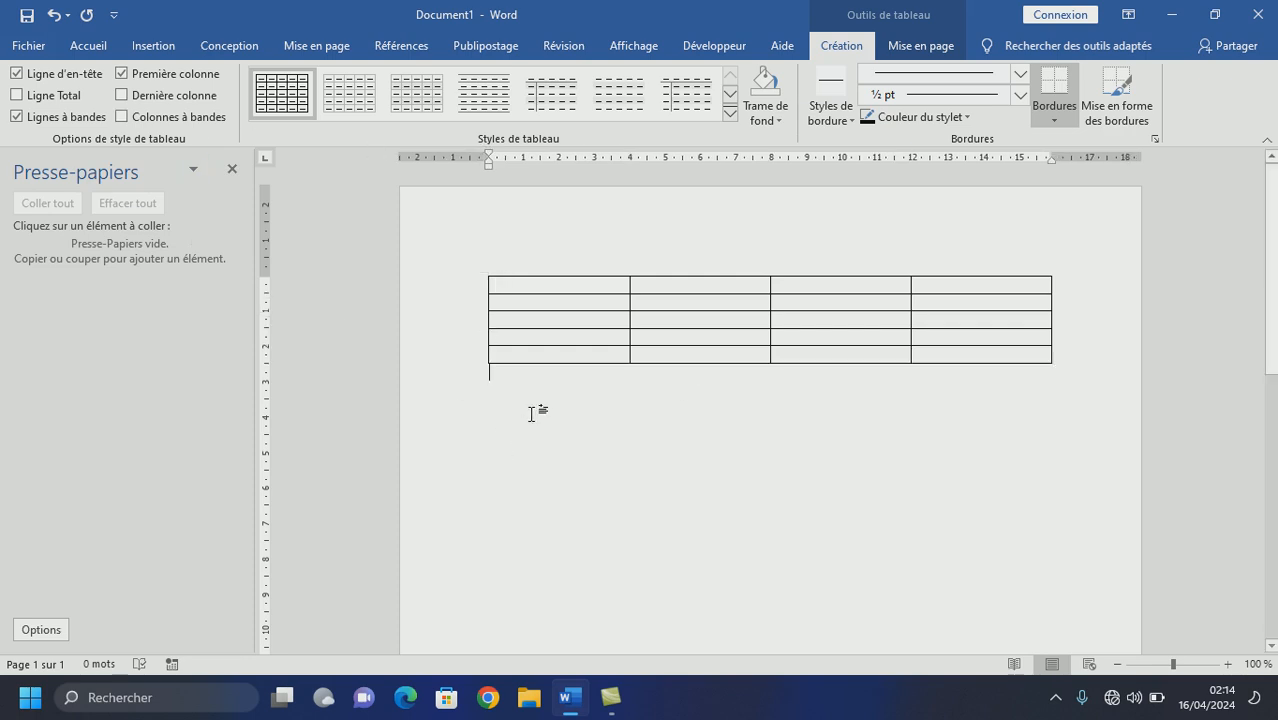
Add a new row below the table's first row from the end of that row
left_click(549, 284)
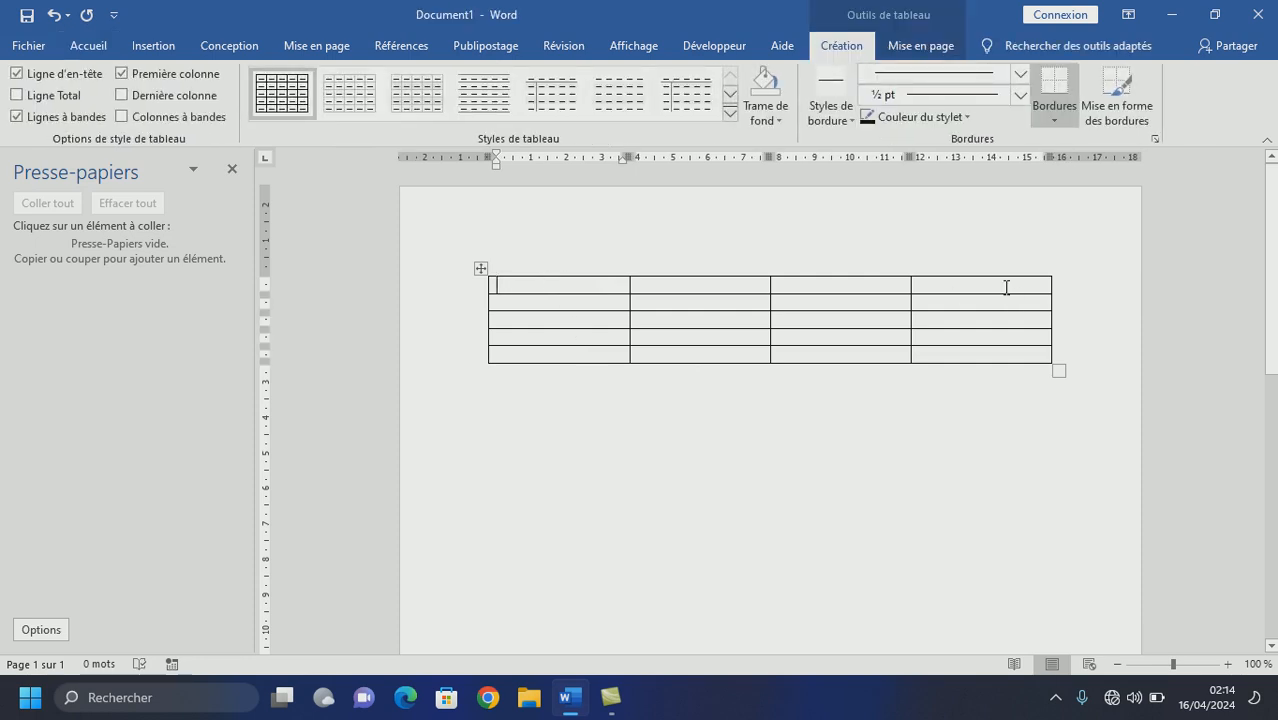
left_click(1003, 289)
key("Right")
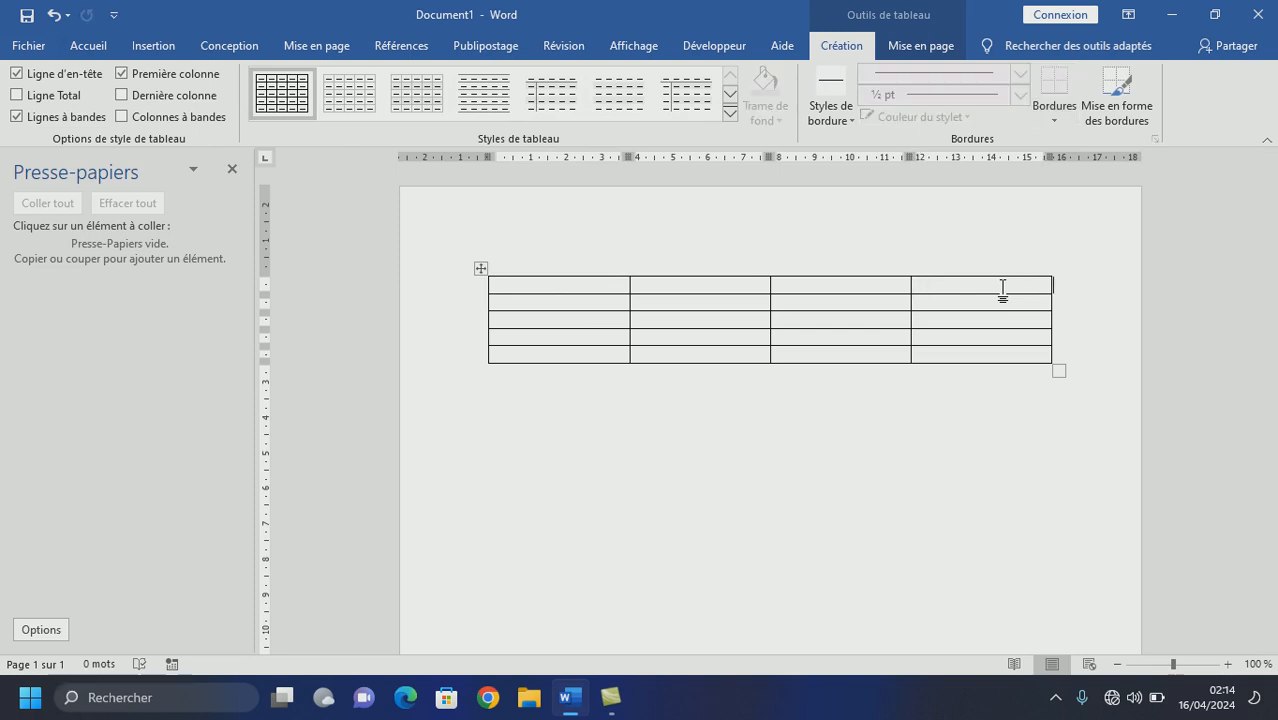
key("Return")
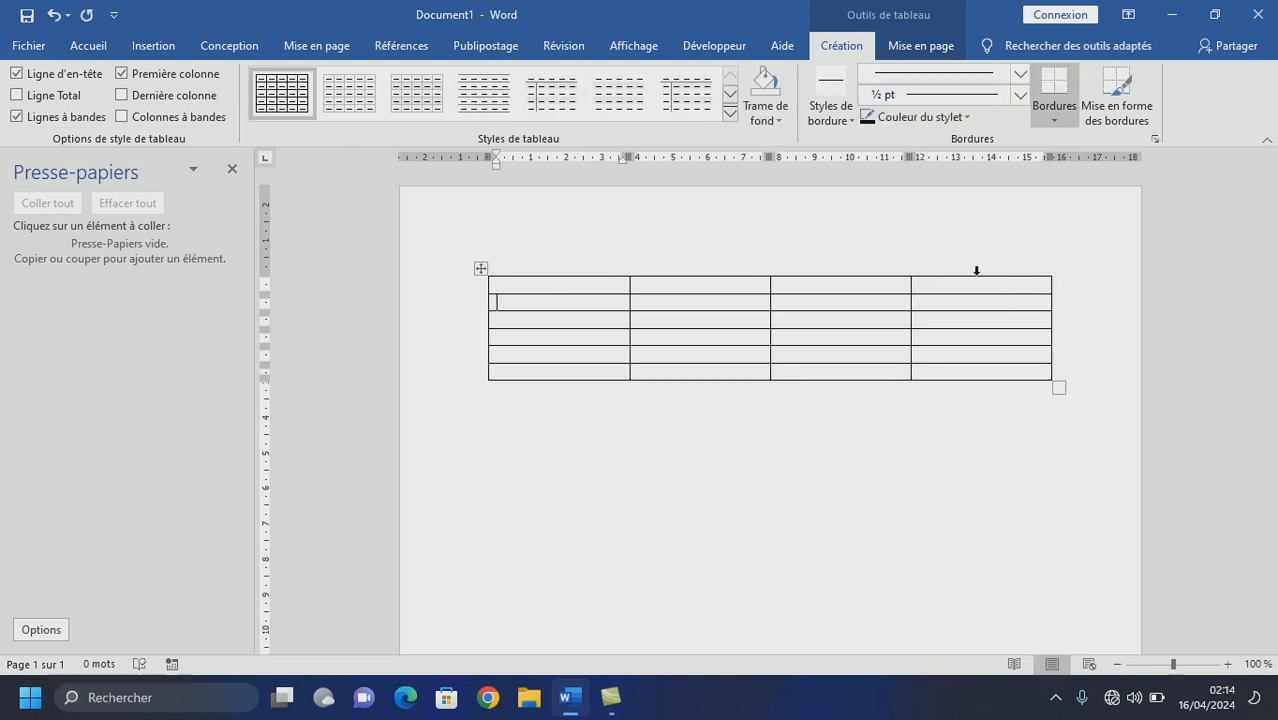
Insert another row below the table's first row using the insert-rows-below command
left_click_drag(517, 290, 963, 290)
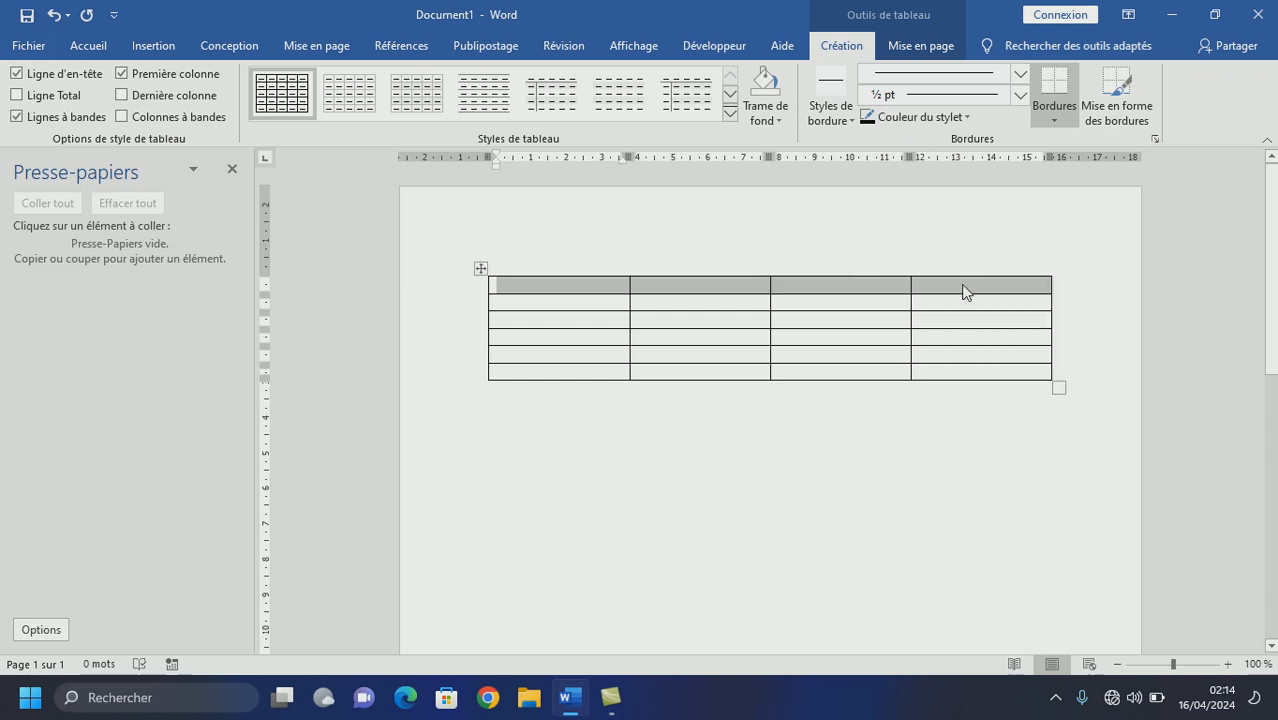
right_click(963, 290)
mouse_move(1010, 394)
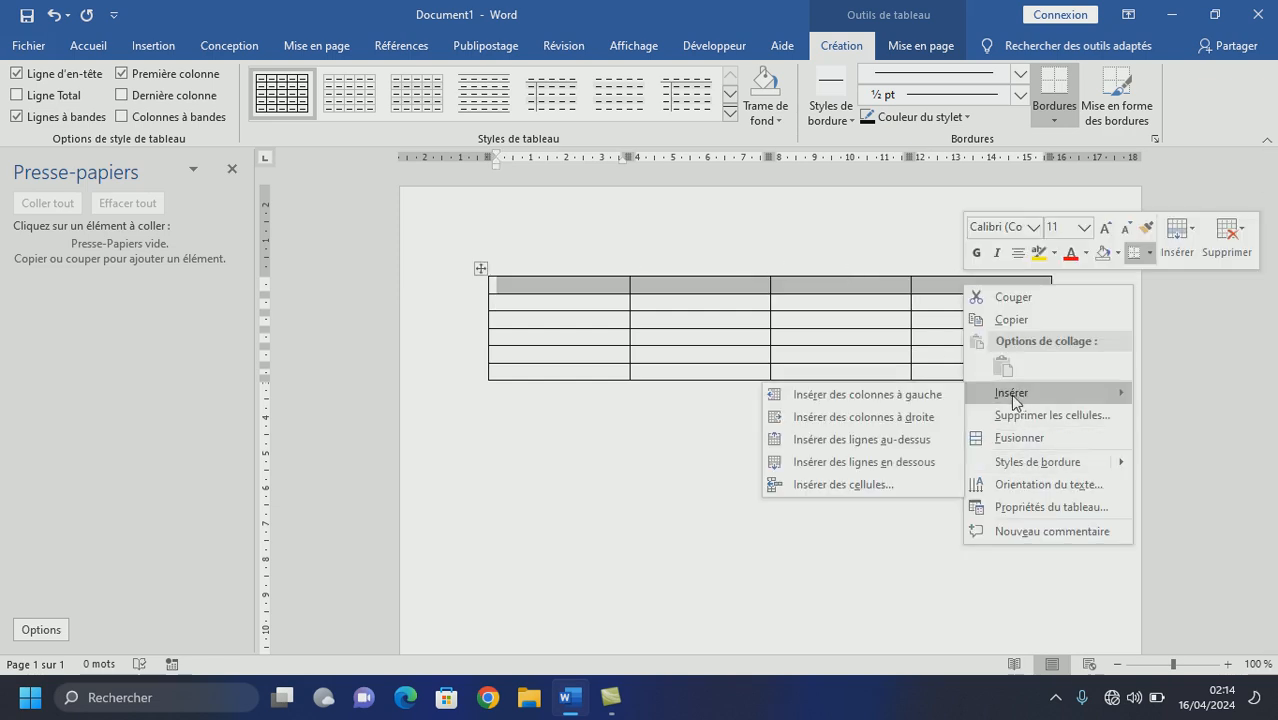
left_click(873, 463)
left_click(760, 451)
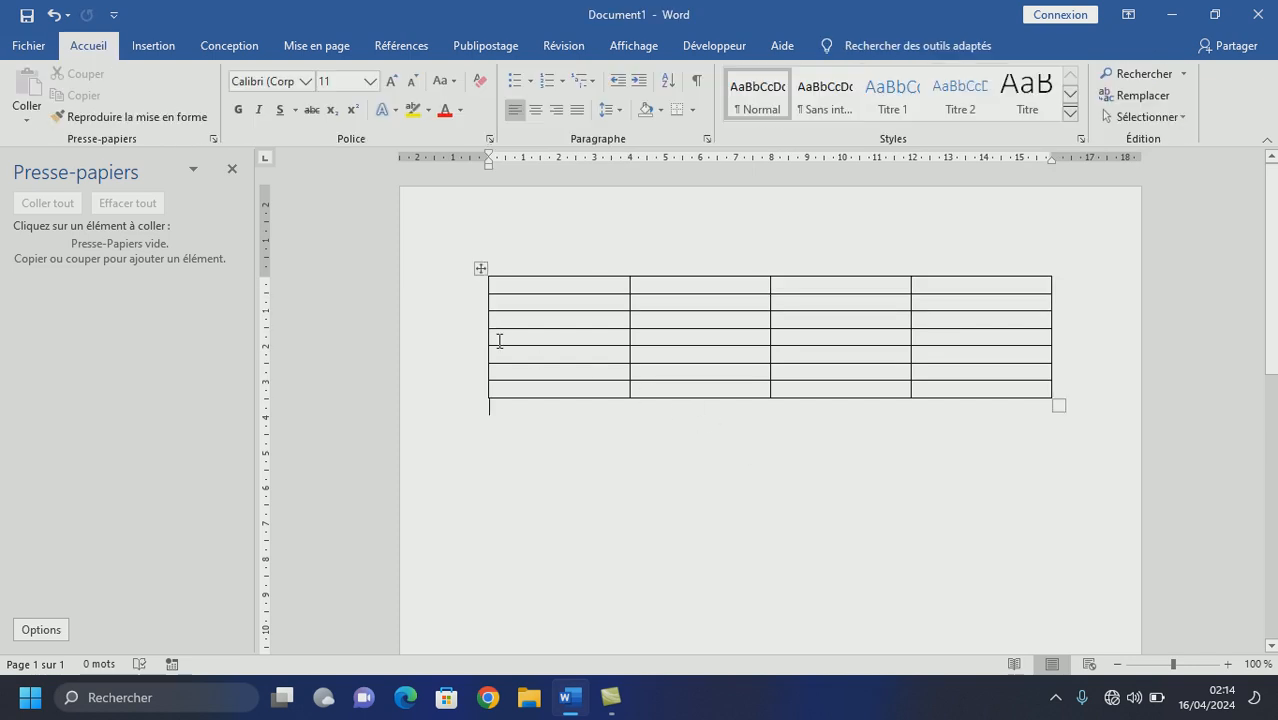
Insert four more rows below the table's last four rows
left_click_drag(499, 341, 1000, 396)
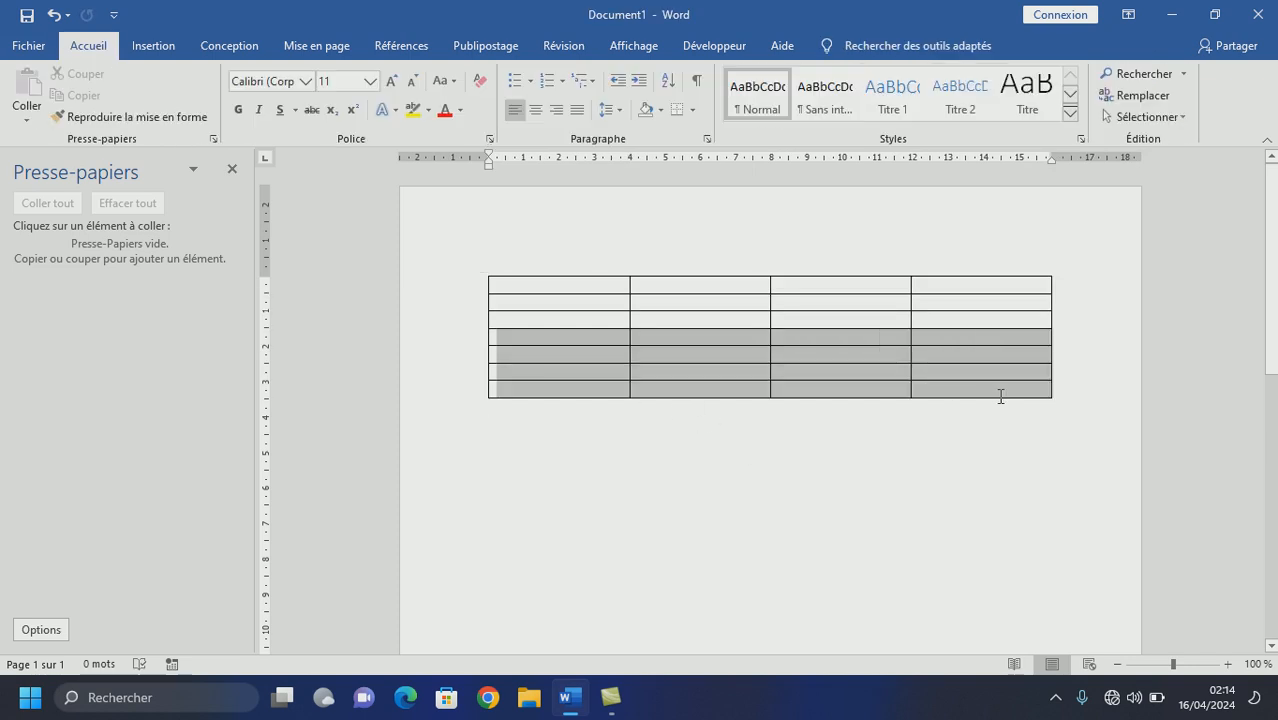
right_click(890, 354)
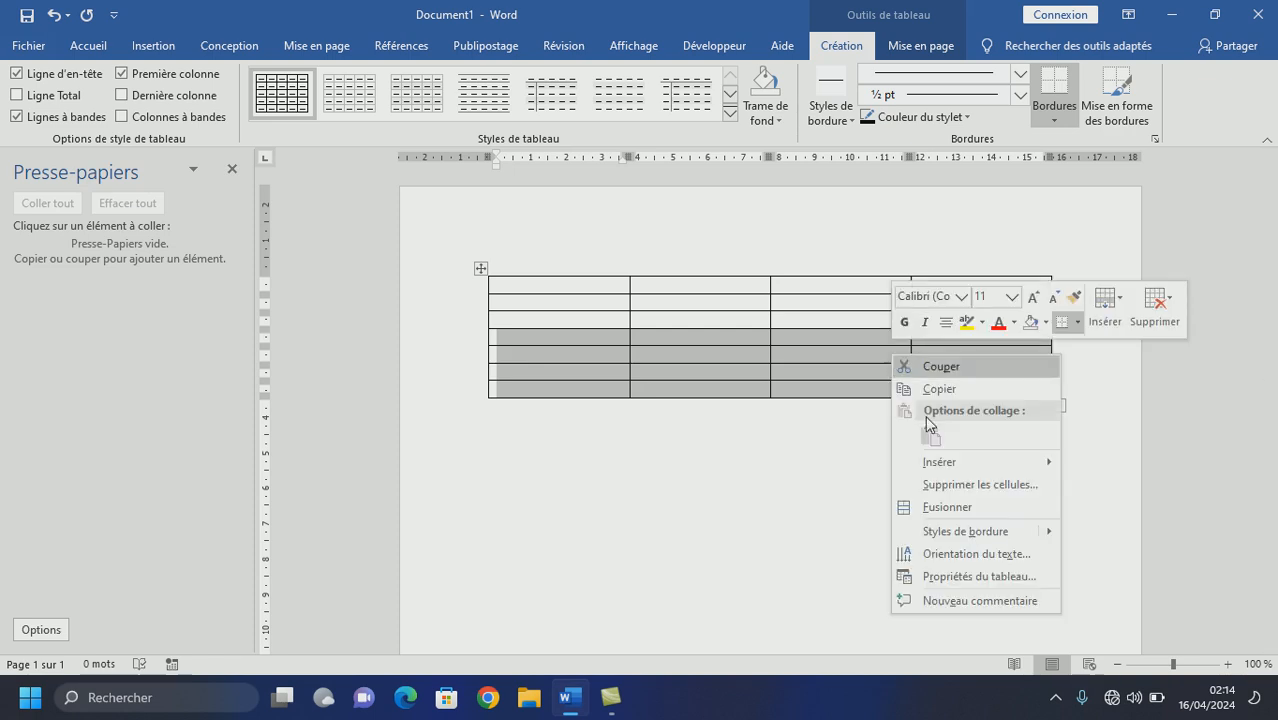
mouse_move(945, 468)
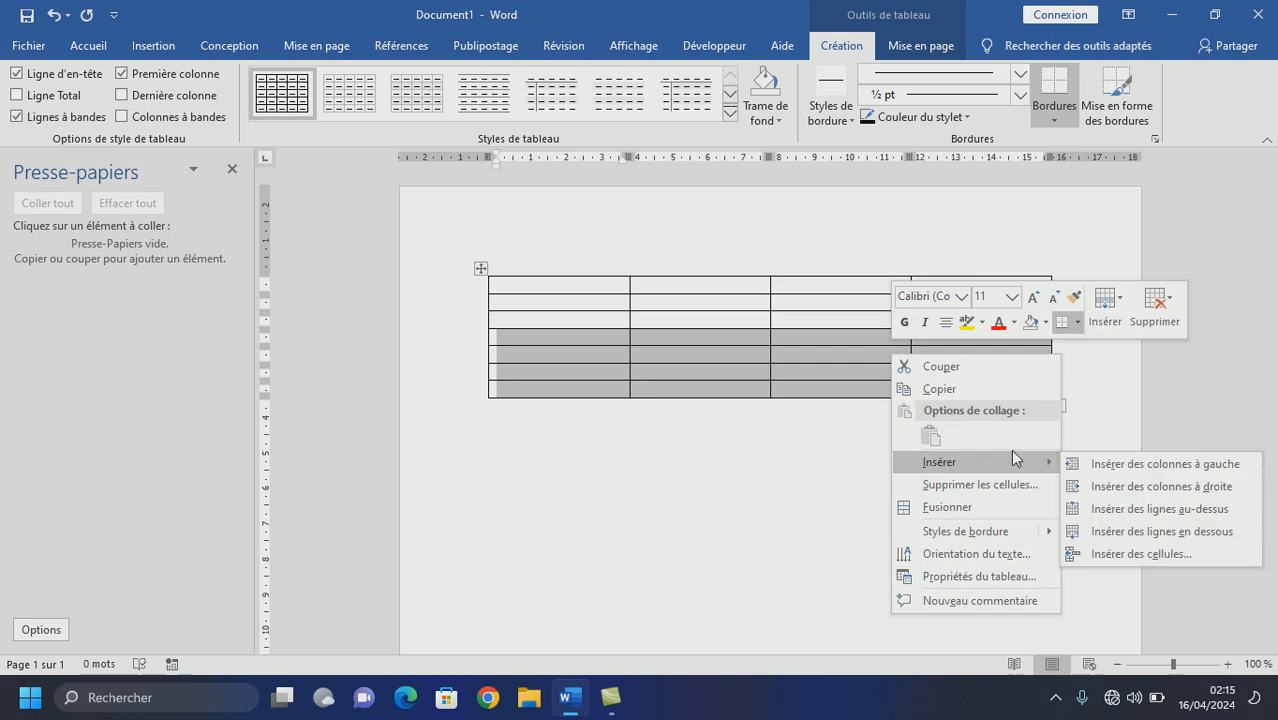
left_click(1148, 527)
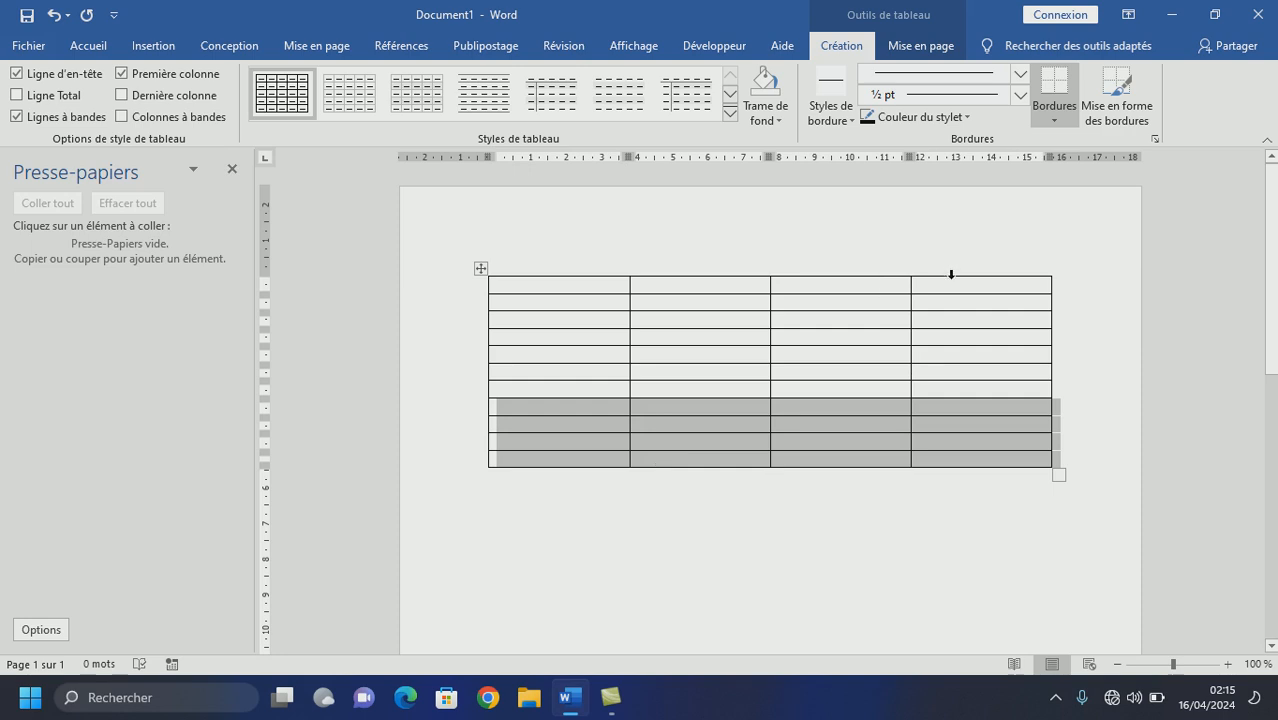
Insert a new column to the right of the table's last column
left_click(951, 274)
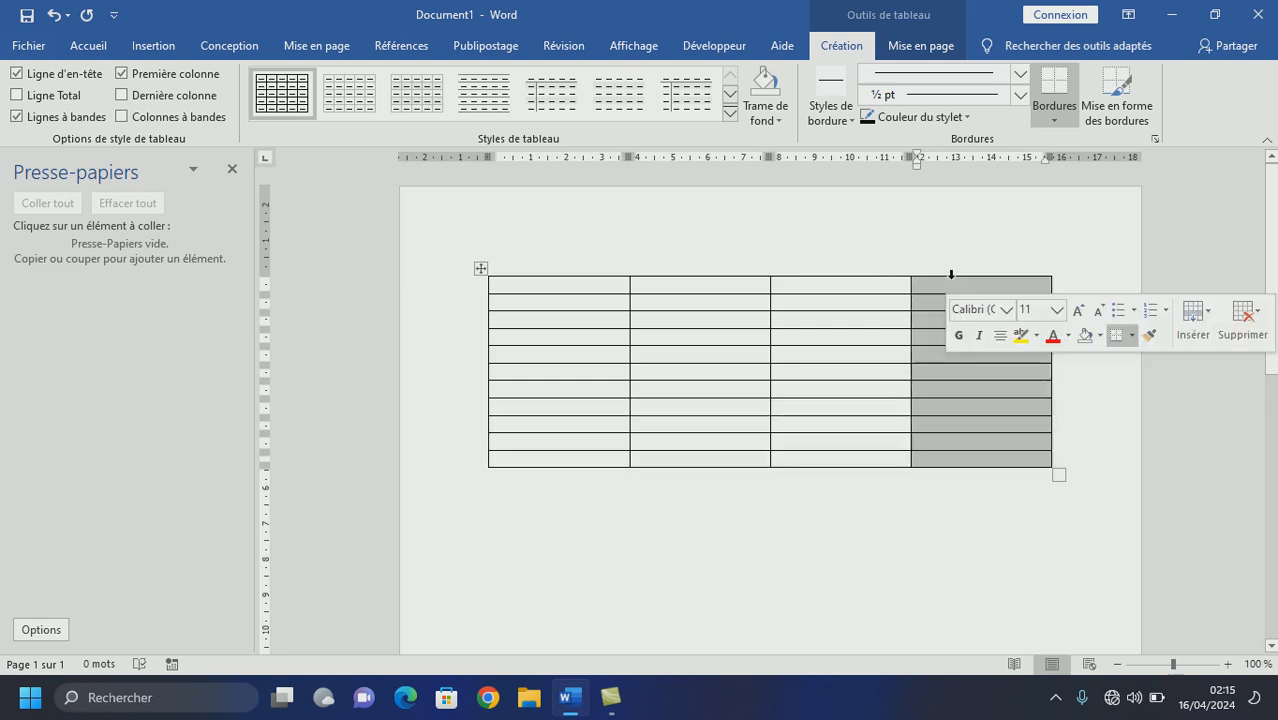
left_click(861, 270)
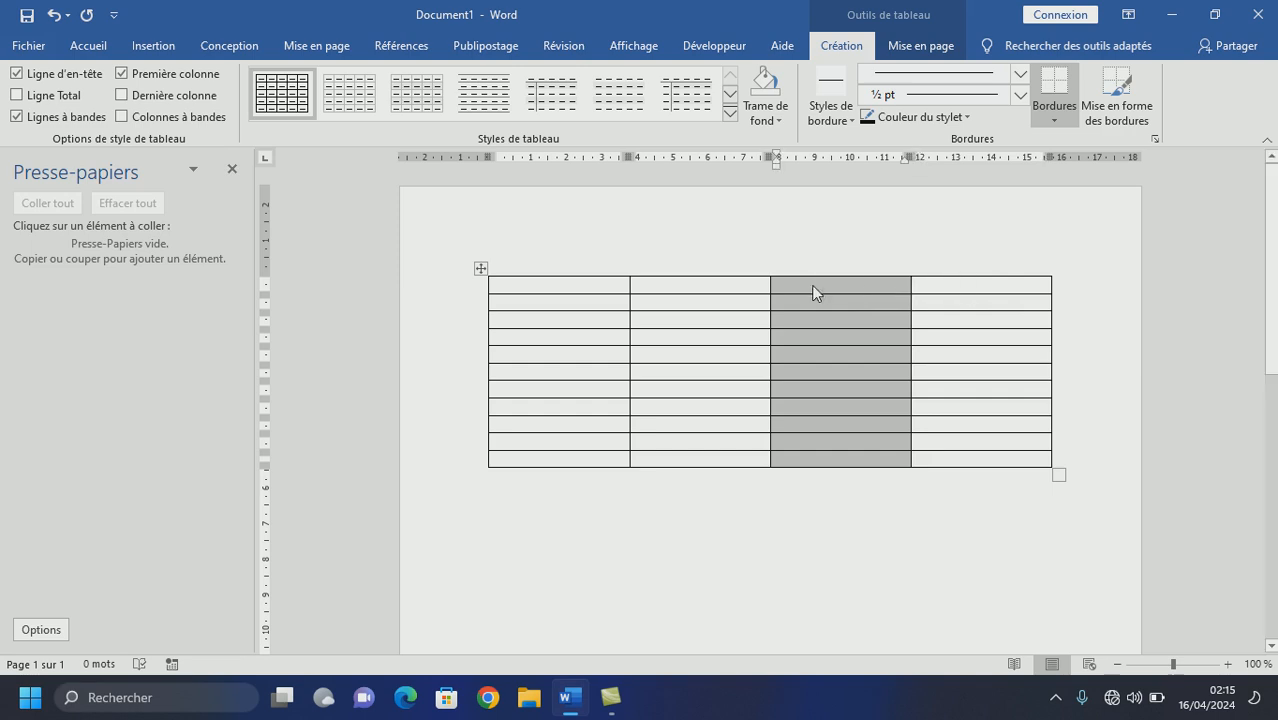
left_click(1010, 557)
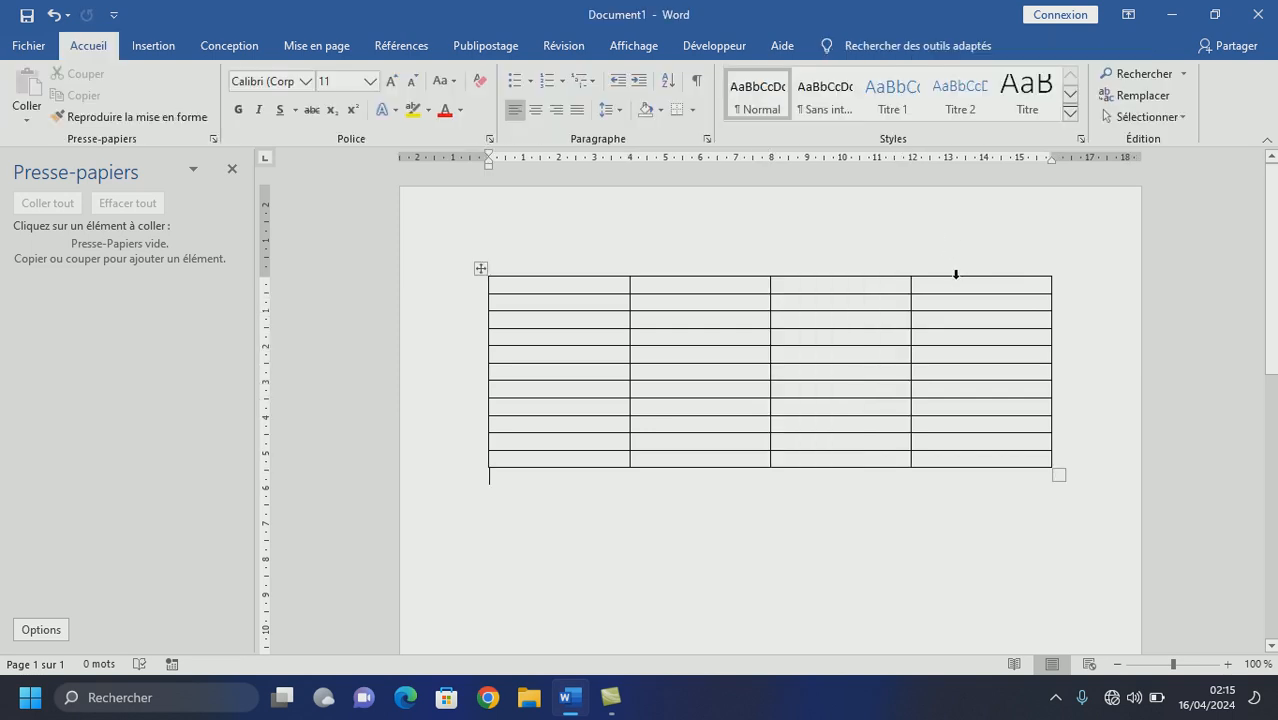
right_click(955, 274)
mouse_move(1020, 389)
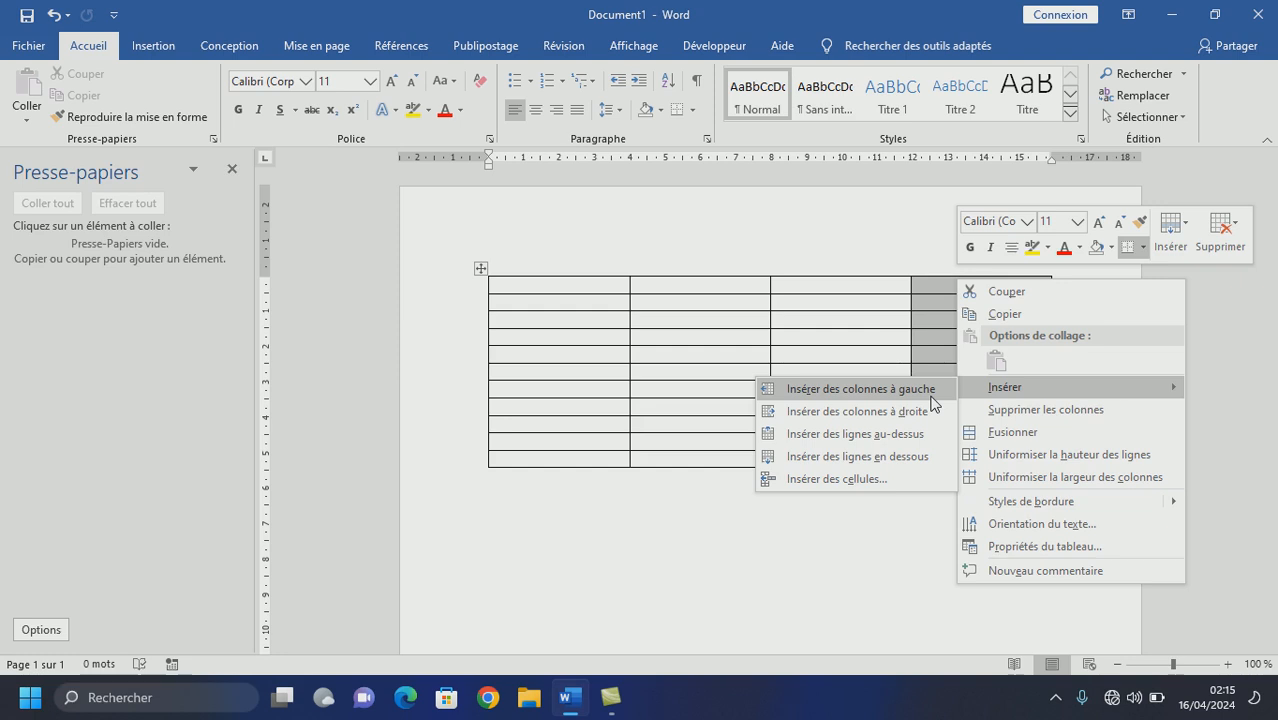
left_click(877, 418)
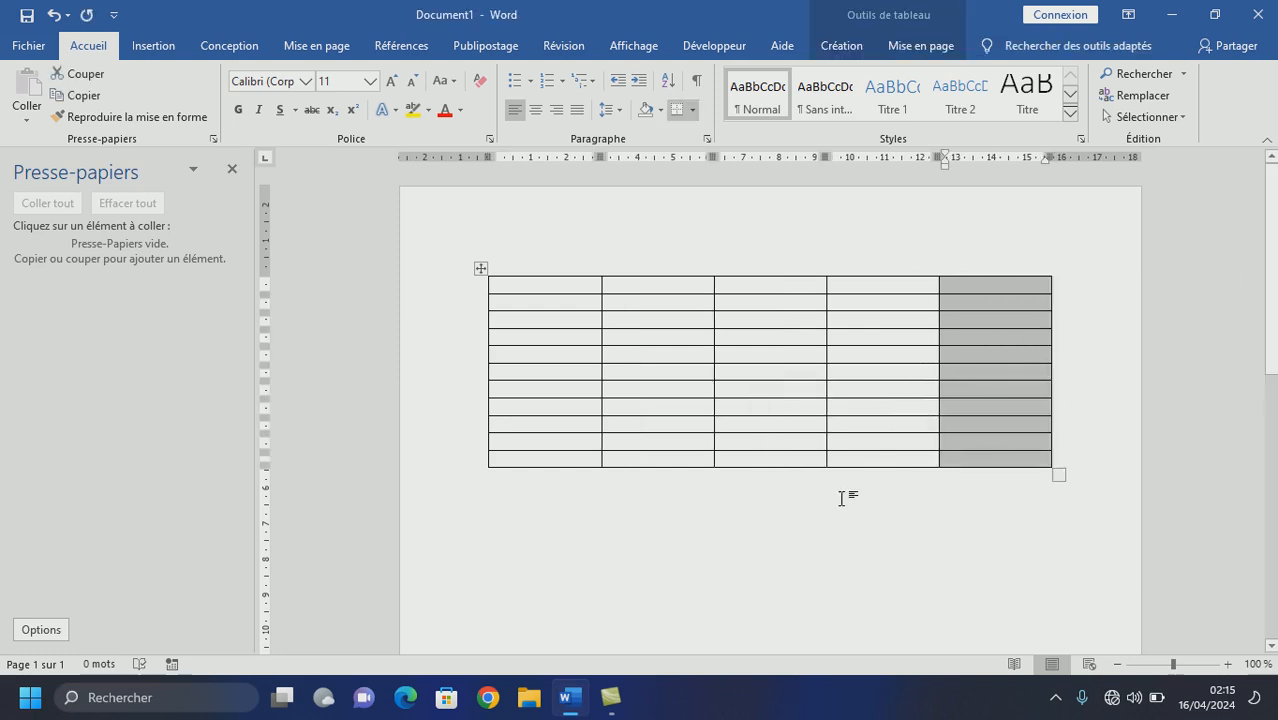
left_click(744, 499)
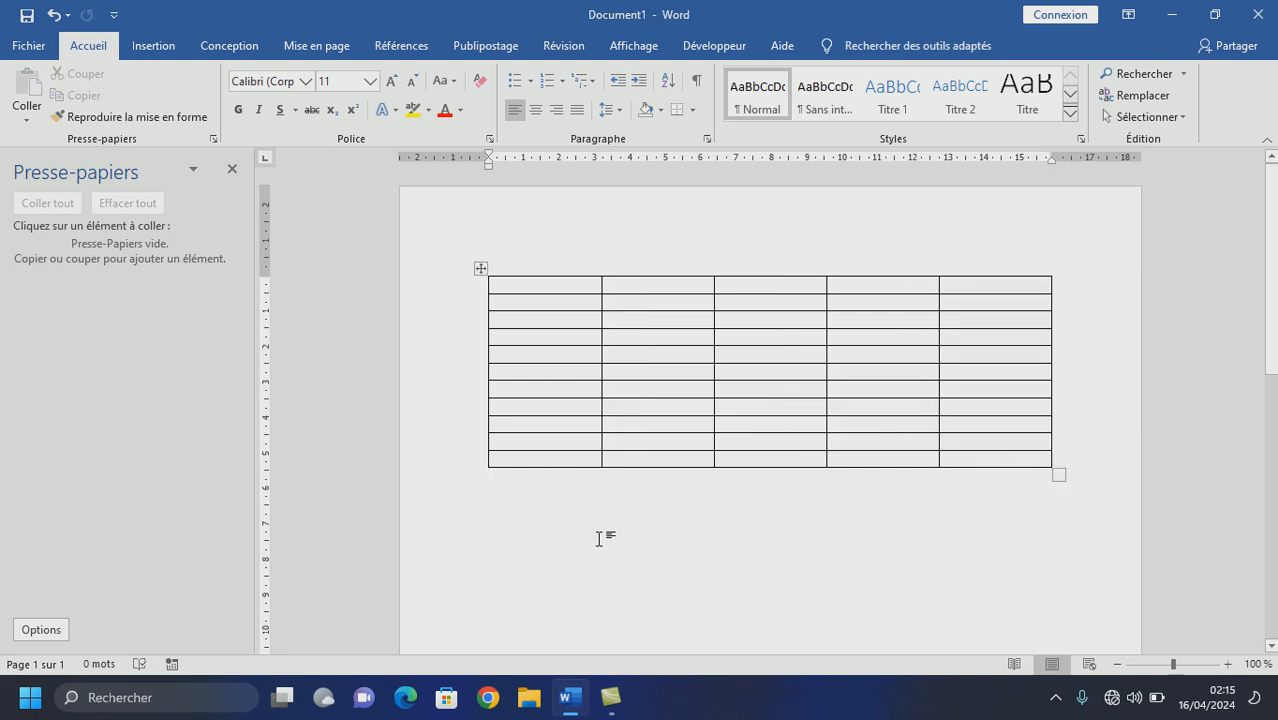
Add an empty line below the table
key("Return")
key("ctrl+z")
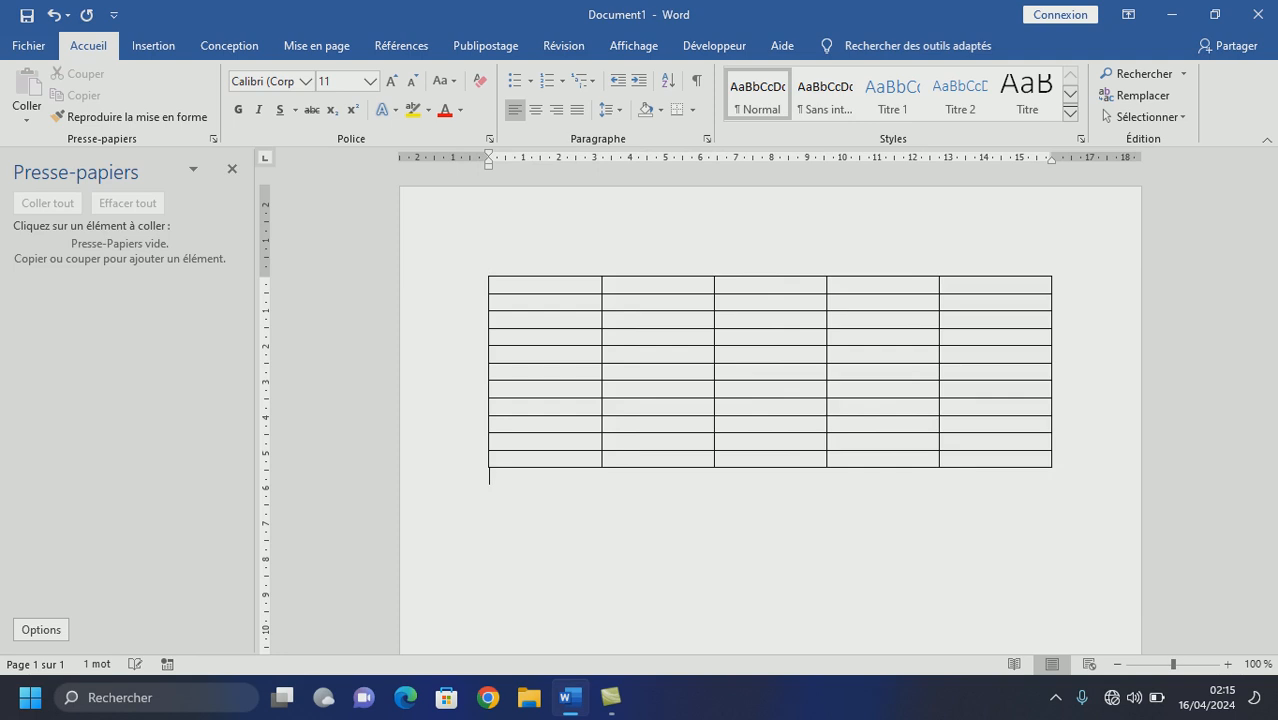
left_click(165, 45)
left_click(153, 106)
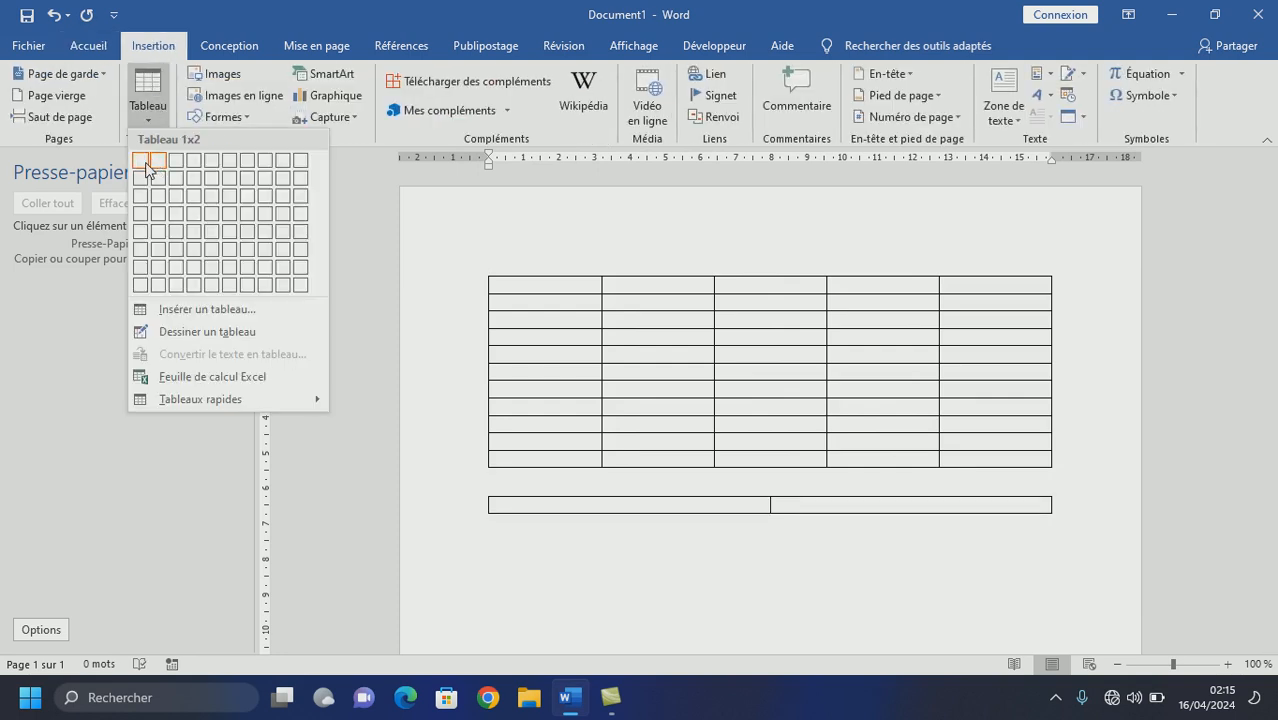
left_click(197, 308)
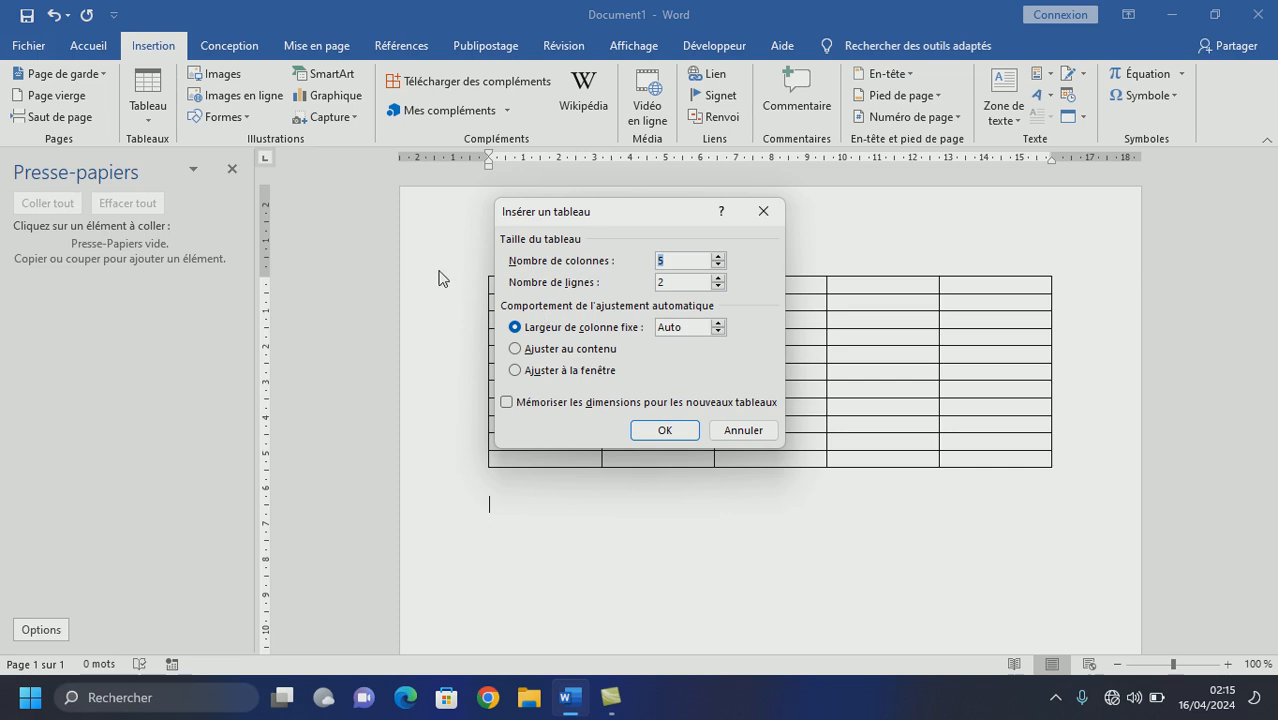
left_click(763, 211)
Insert a second table below the first with 6 columns and 10 rows
left_click(148, 100)
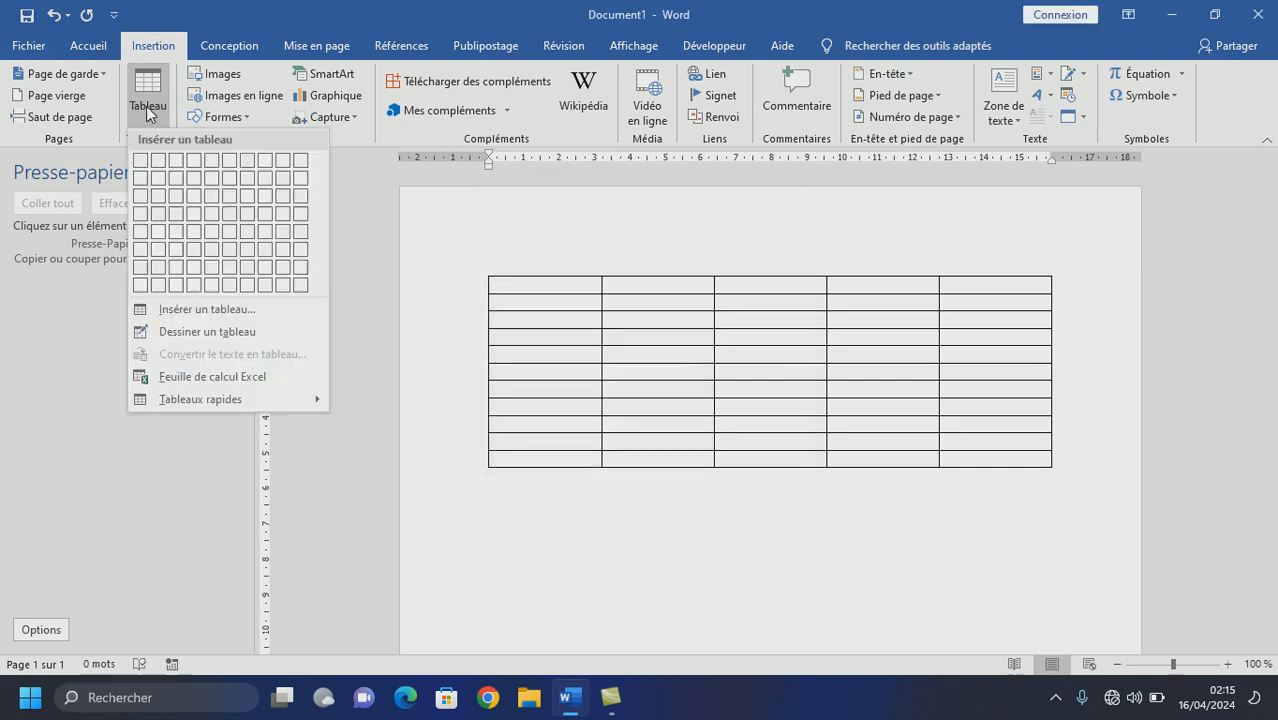
left_click(197, 308)
key("BackSpace")
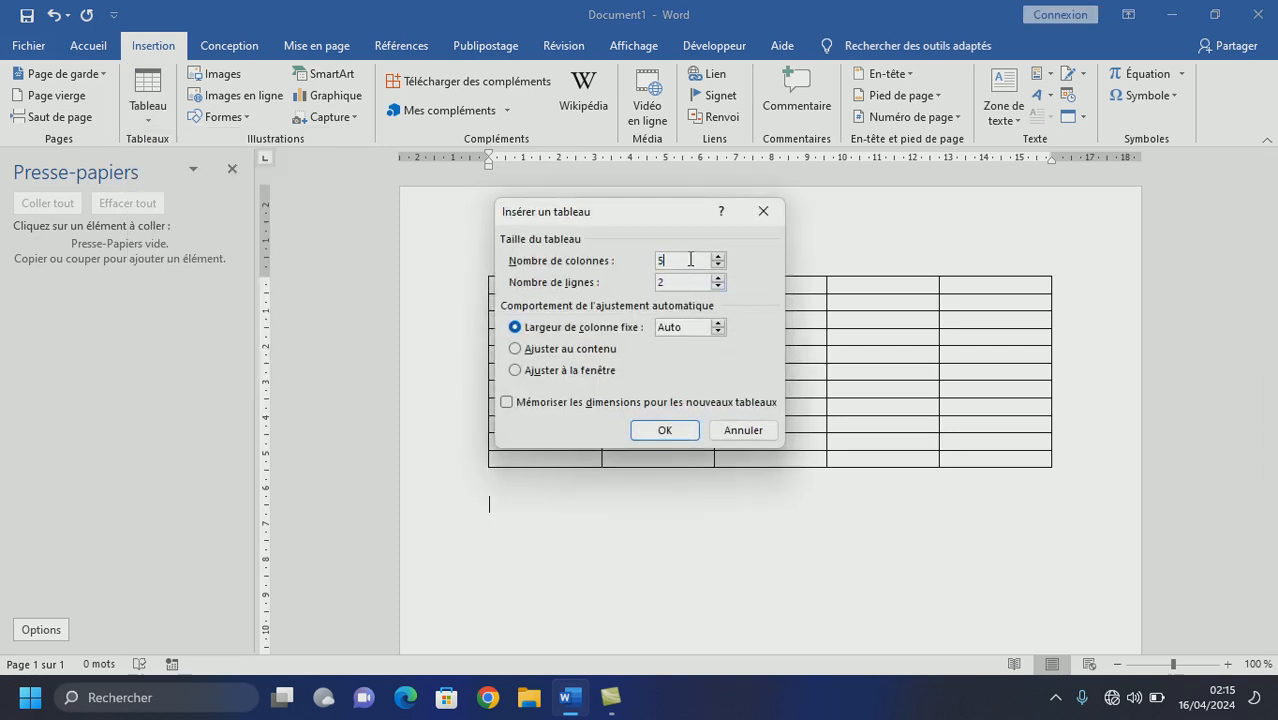
key("BackSpace")
type("(")
key("BackSpace")
type("-")
key("BackSpace")
type("6")
key("Tab")
type("10")
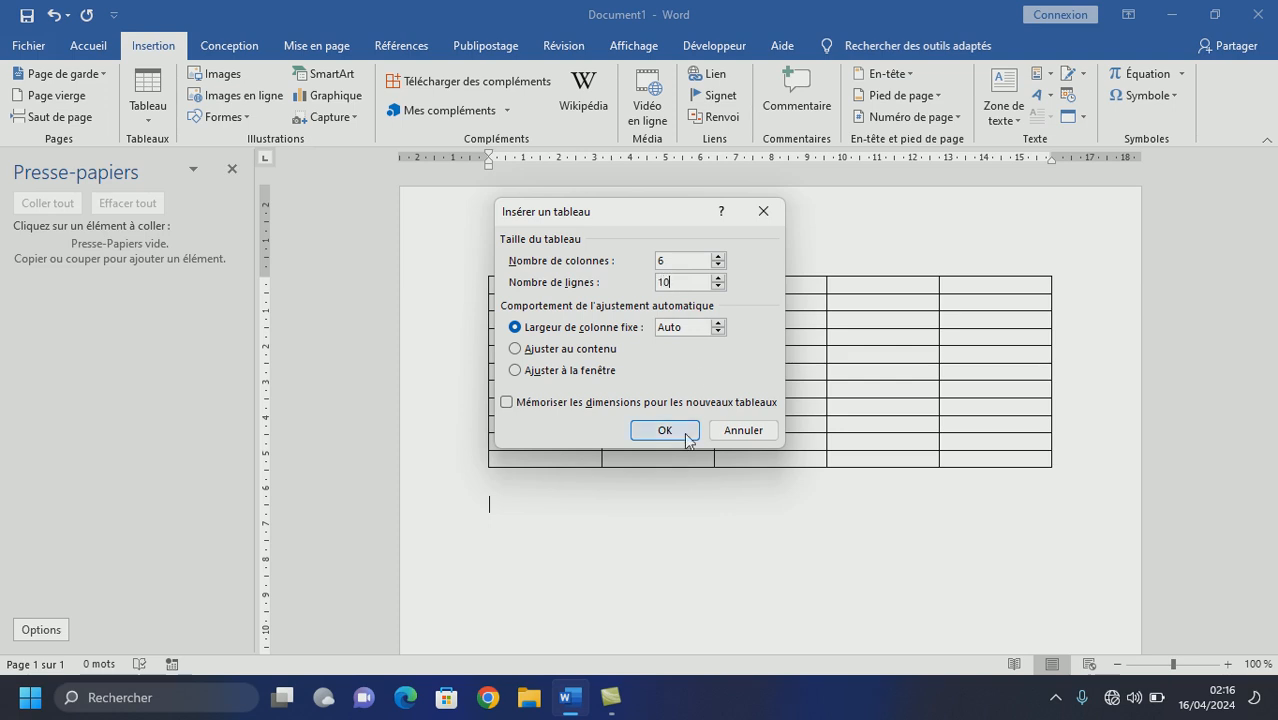
left_click(680, 432)
Merge the first two cells of the second table's first row
left_click_drag(1271, 266, 1271, 332)
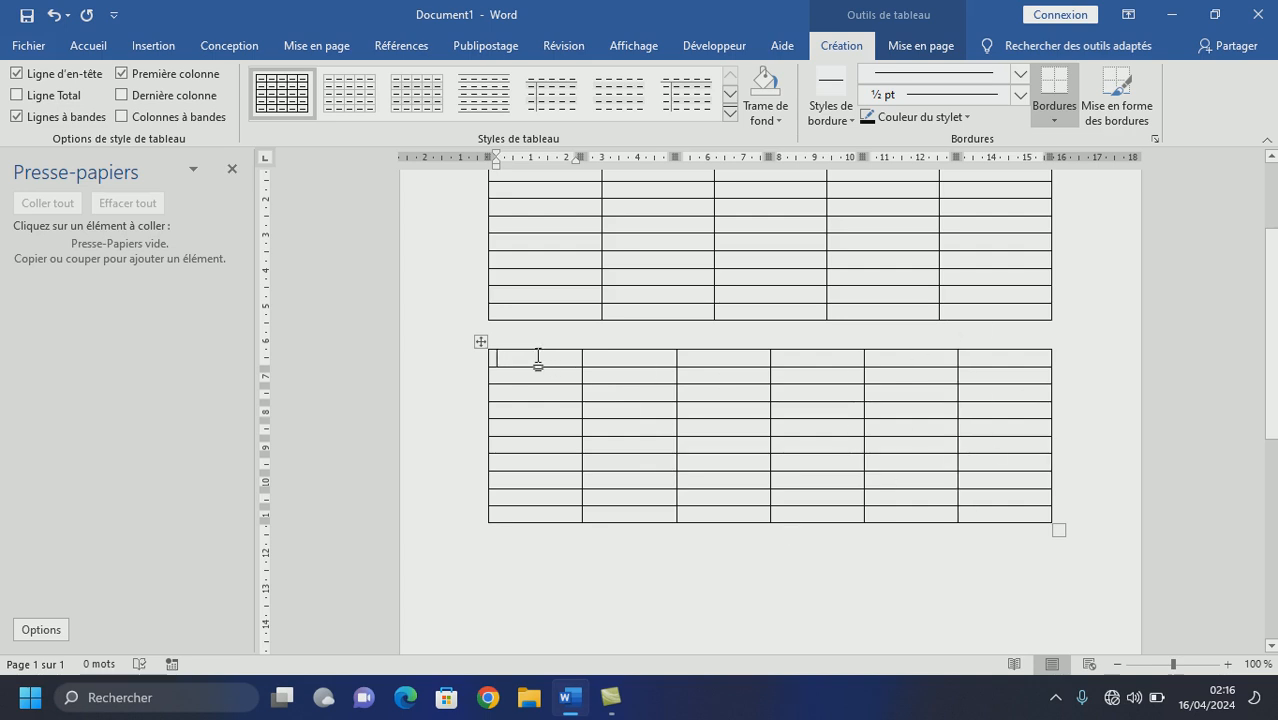
left_click_drag(534, 357, 620, 356)
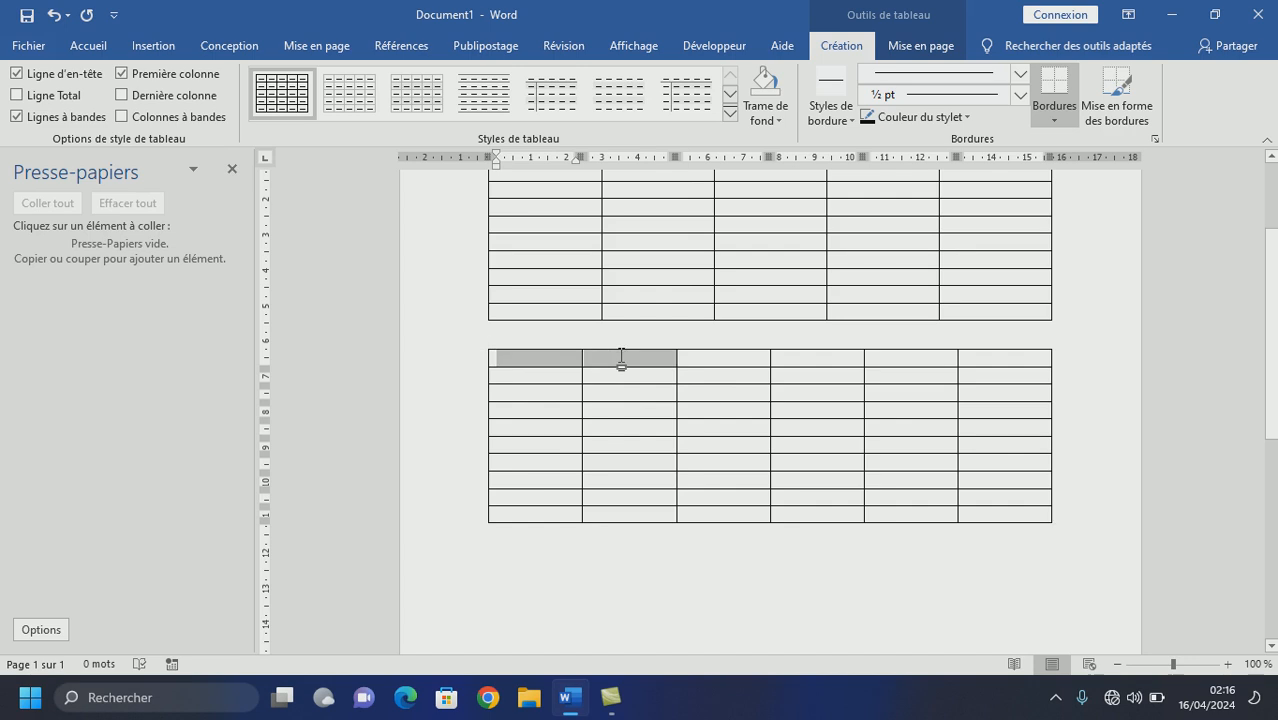
right_click(597, 358)
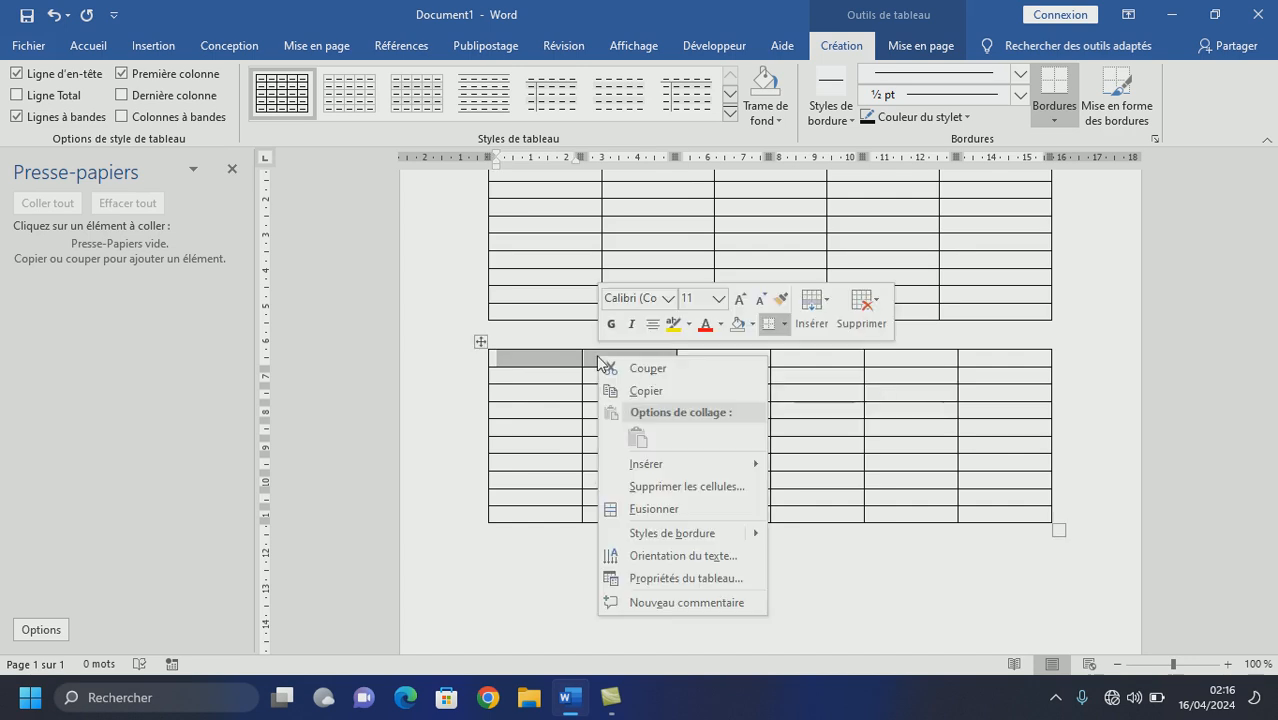
left_click(684, 519)
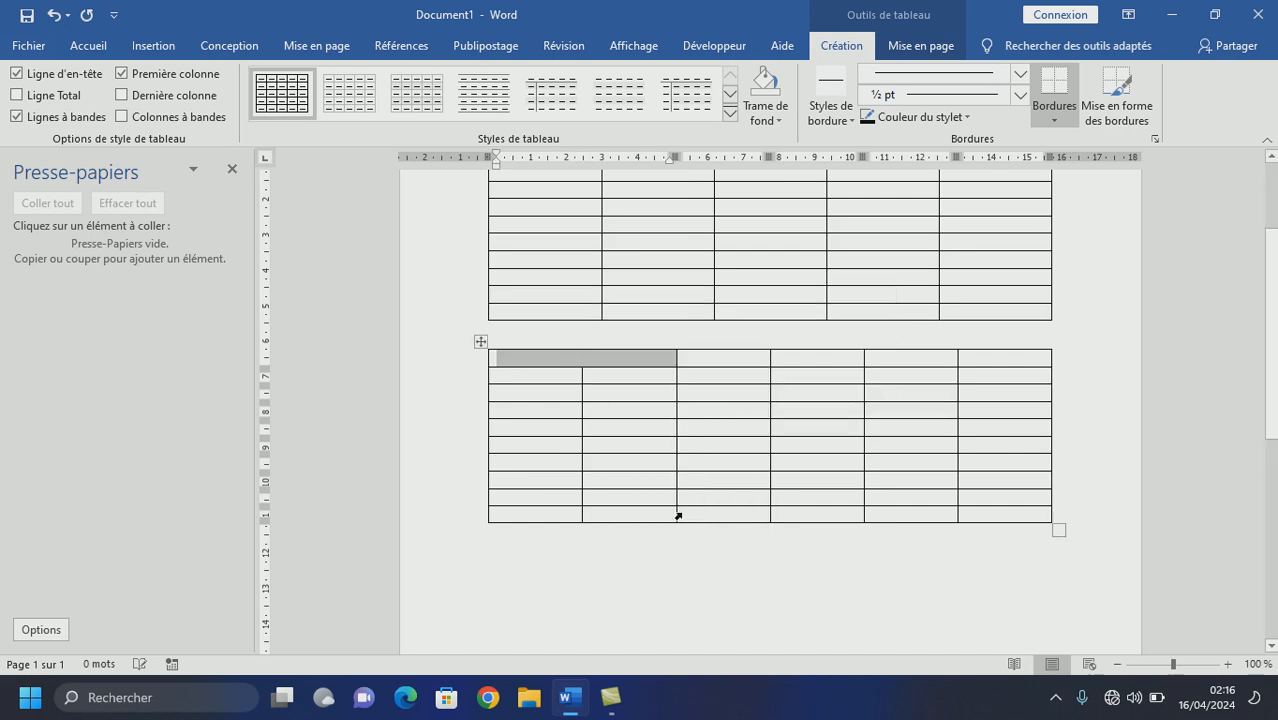
Merge the remaining four cells of the second table's first row into one cell
left_click_drag(717, 360, 986, 362)
left_click(987, 362)
right_click(987, 362)
left_click(752, 356)
left_click_drag(745, 356, 1005, 345)
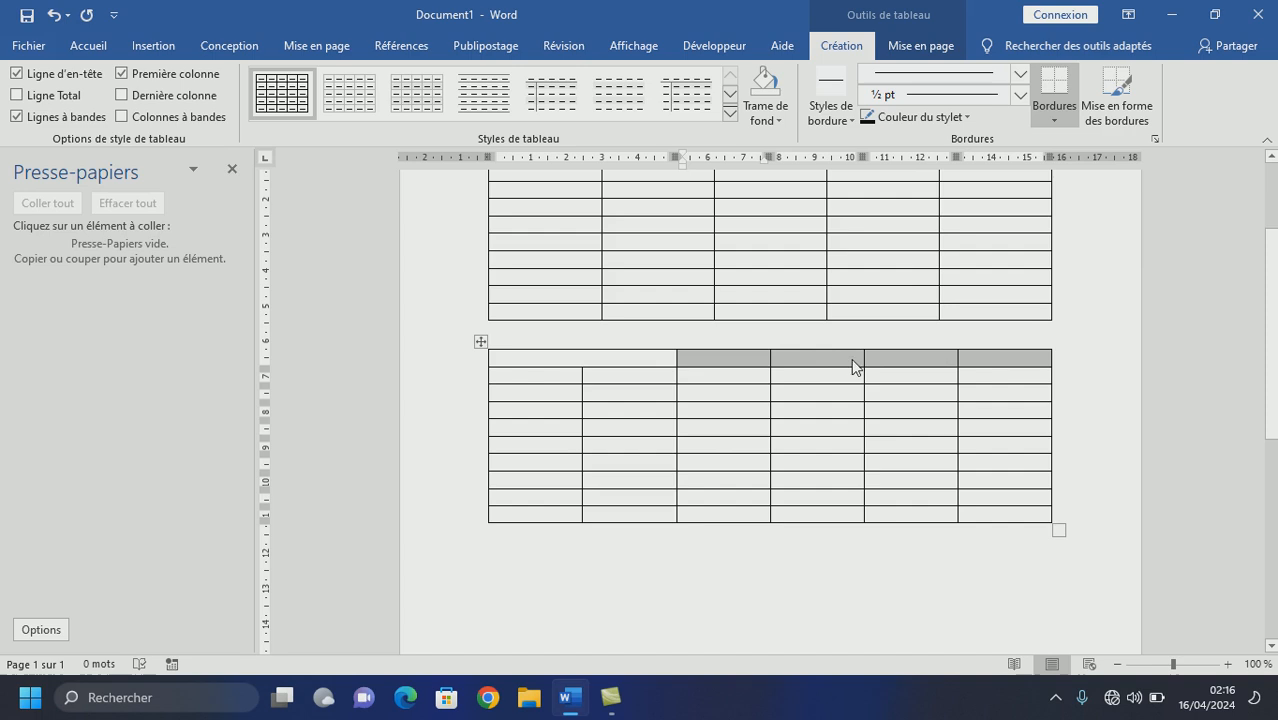
right_click(891, 363)
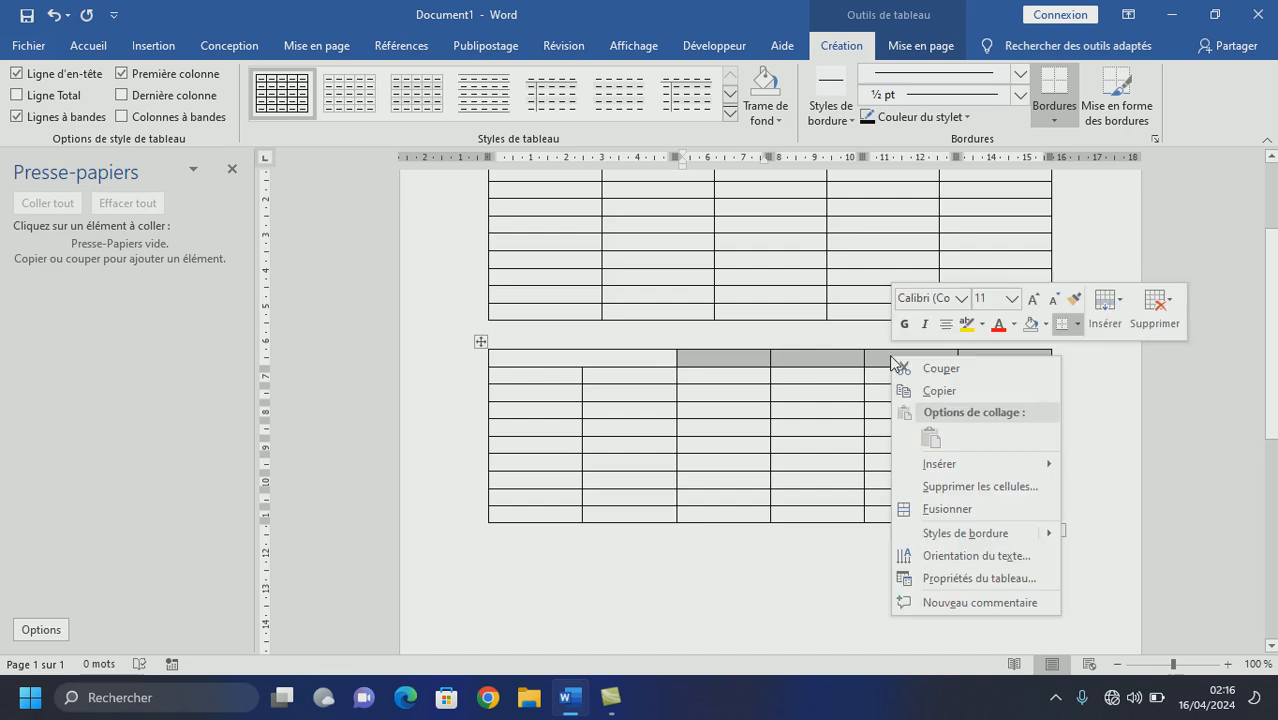
left_click(946, 509)
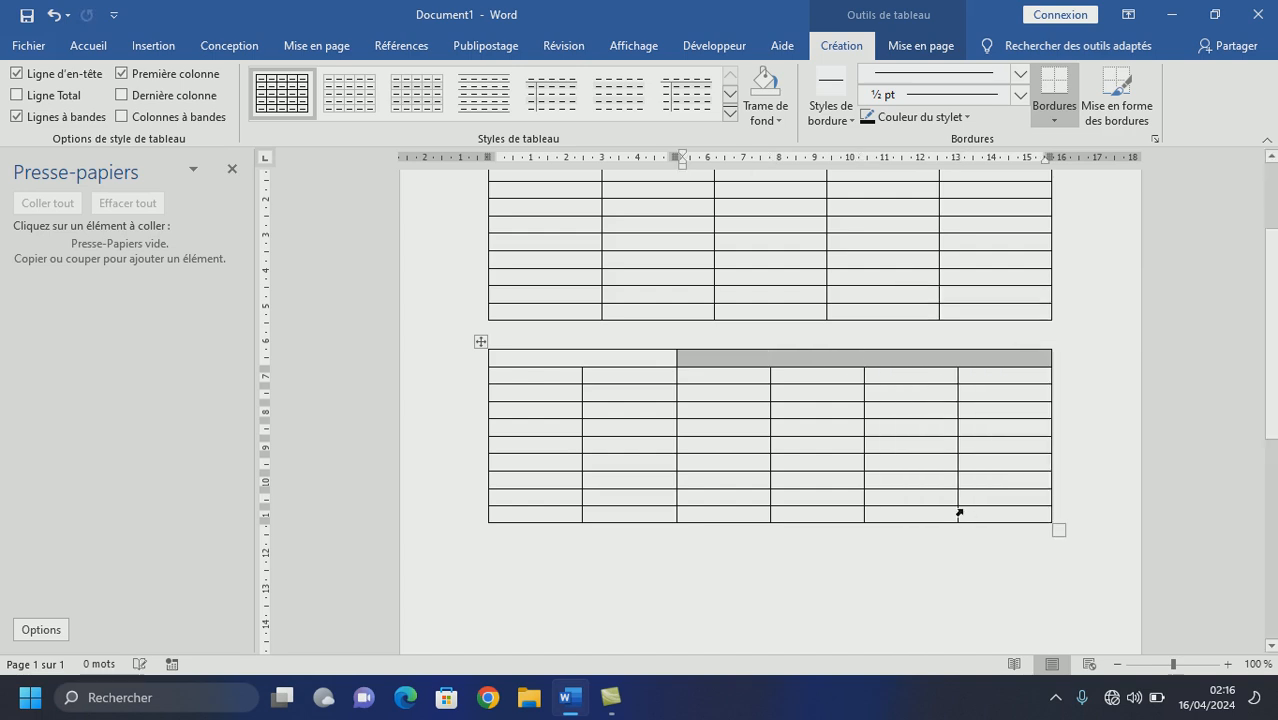
left_click(829, 557)
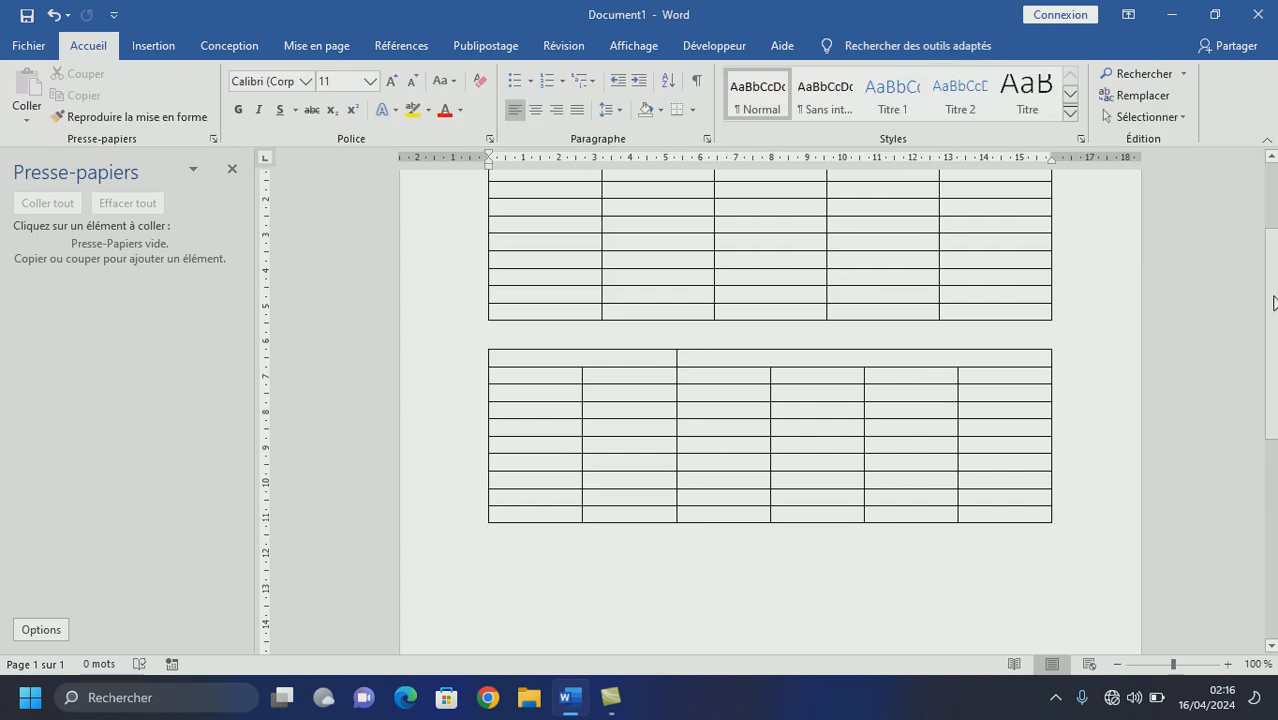
Merge all the first-column cells below the second table's top row into one cell
left_click_drag(545, 379, 524, 488)
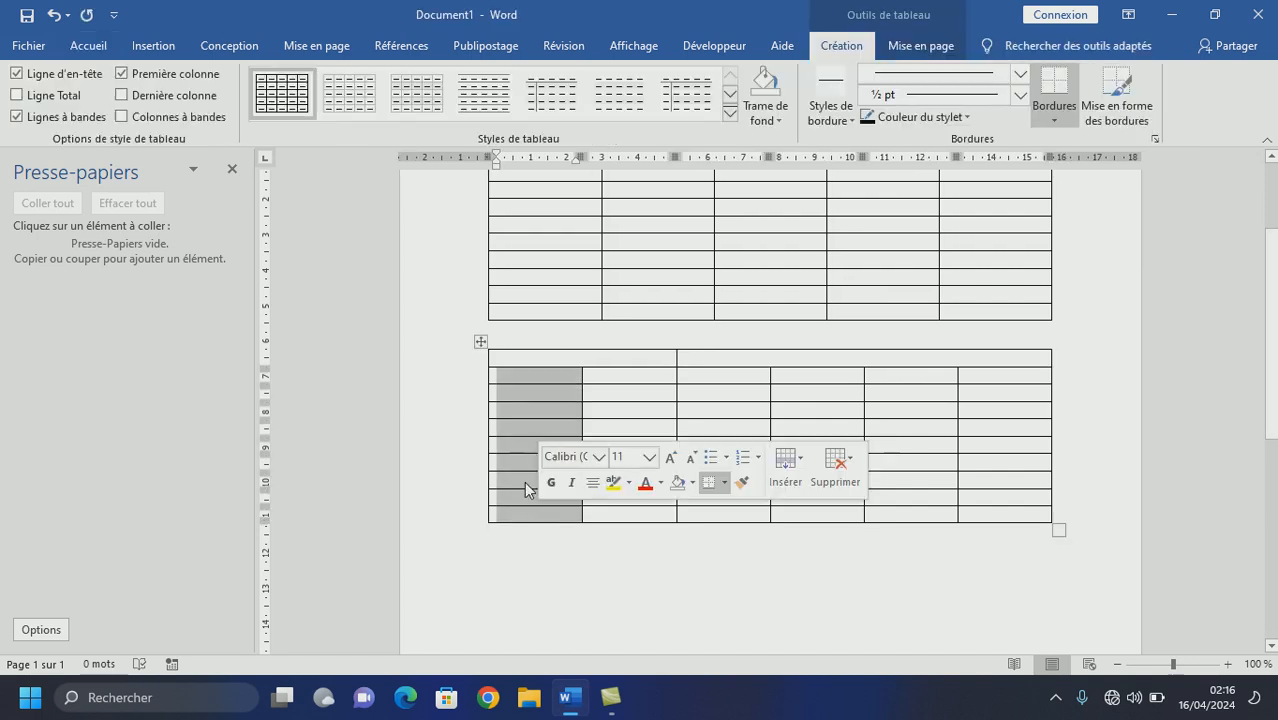
right_click(522, 480)
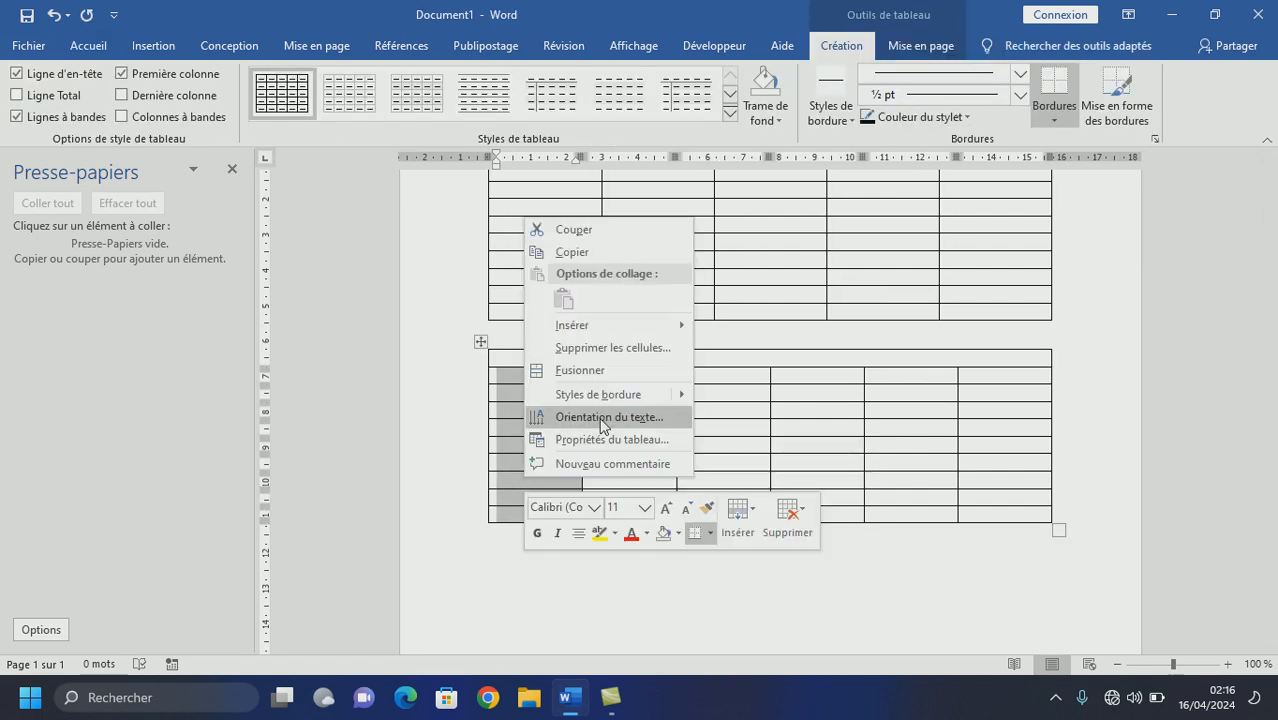
left_click(625, 368)
left_click(765, 594)
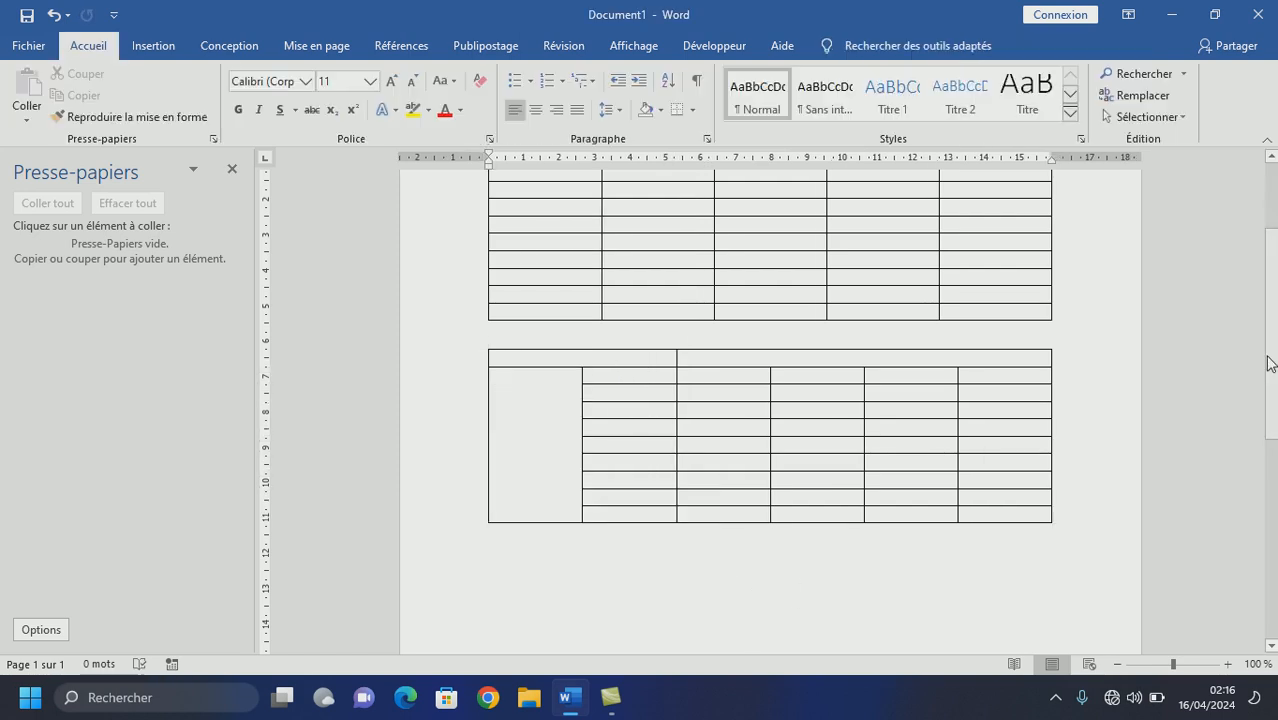
Insert a third table with 5 columns and 4 rows below the second table
scroll(1268, 363, "down", 4)
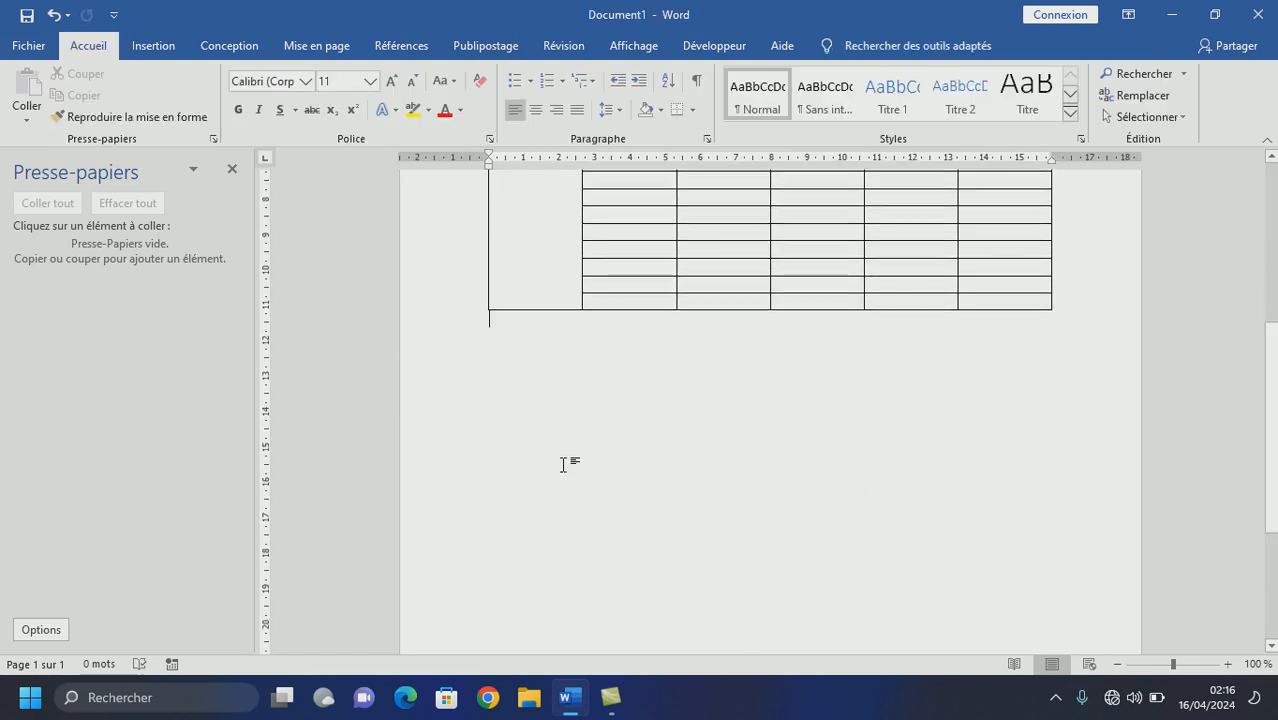
left_click(153, 47)
left_click(147, 95)
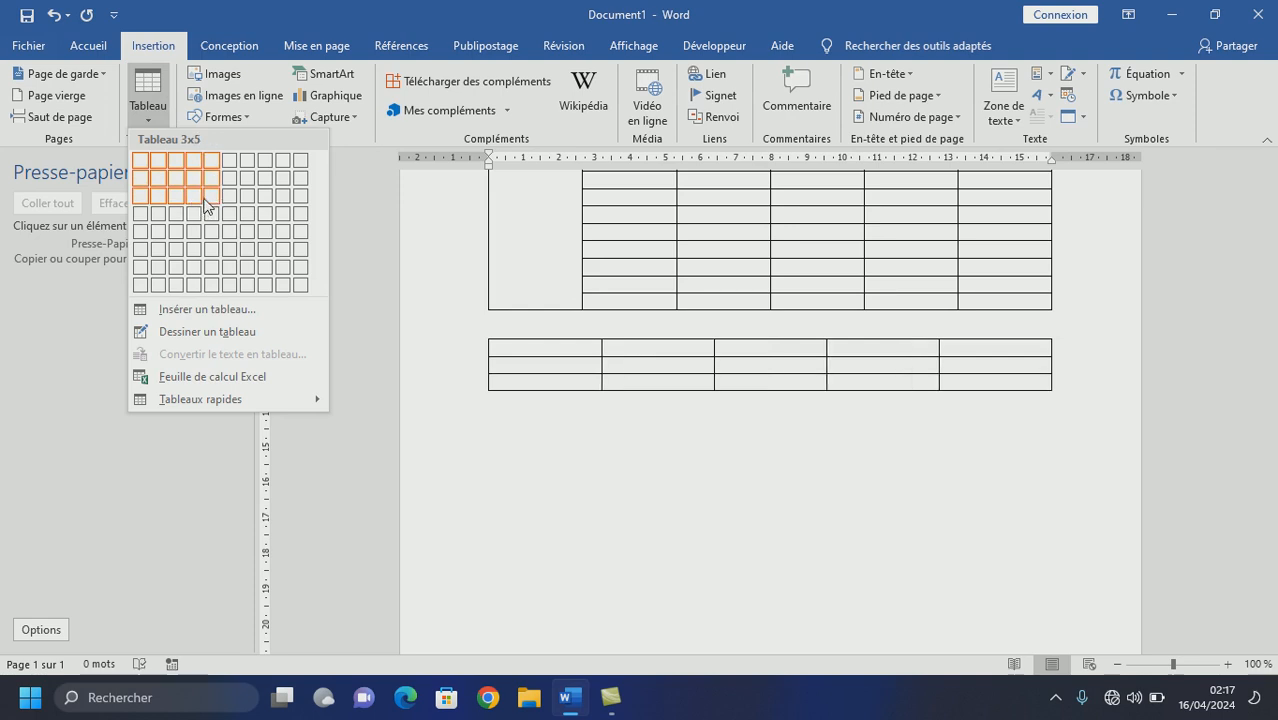
left_click(211, 221)
Rotate the text direction of the third table's first row to read bottom to top, and enter "JDJJJRJ" in its first cell
left_click(540, 354)
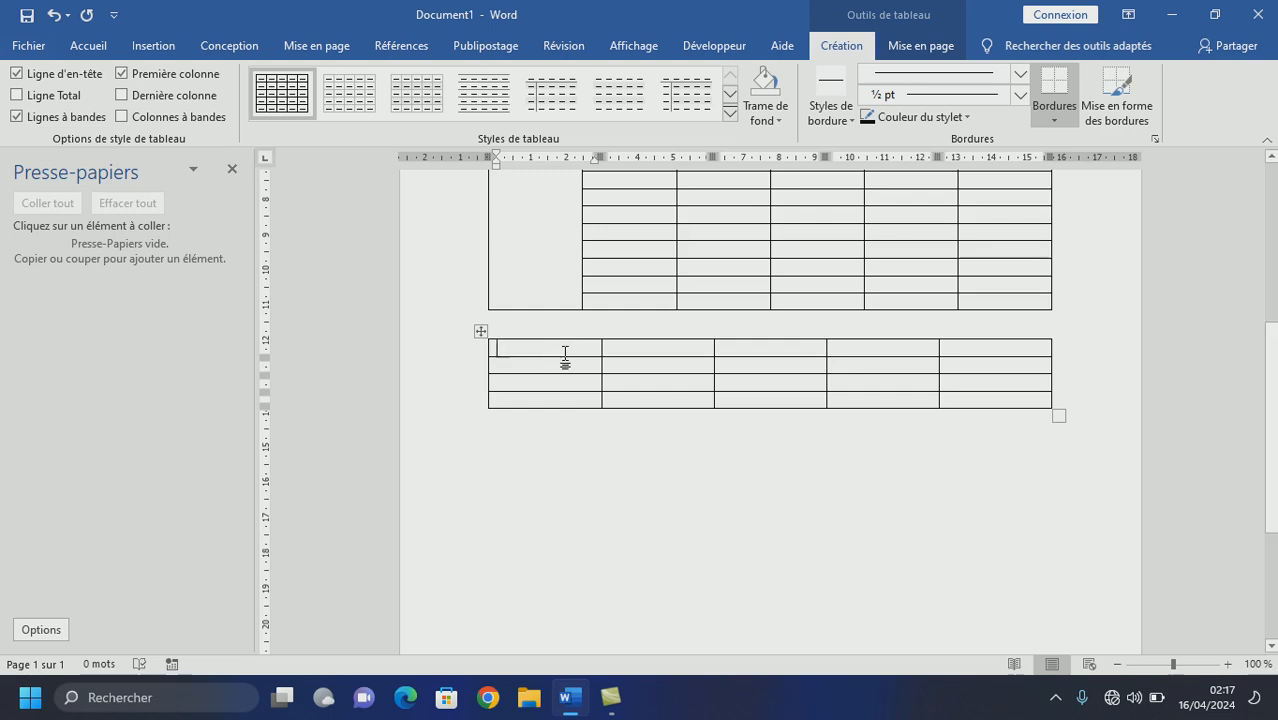
left_click_drag(565, 355, 984, 334)
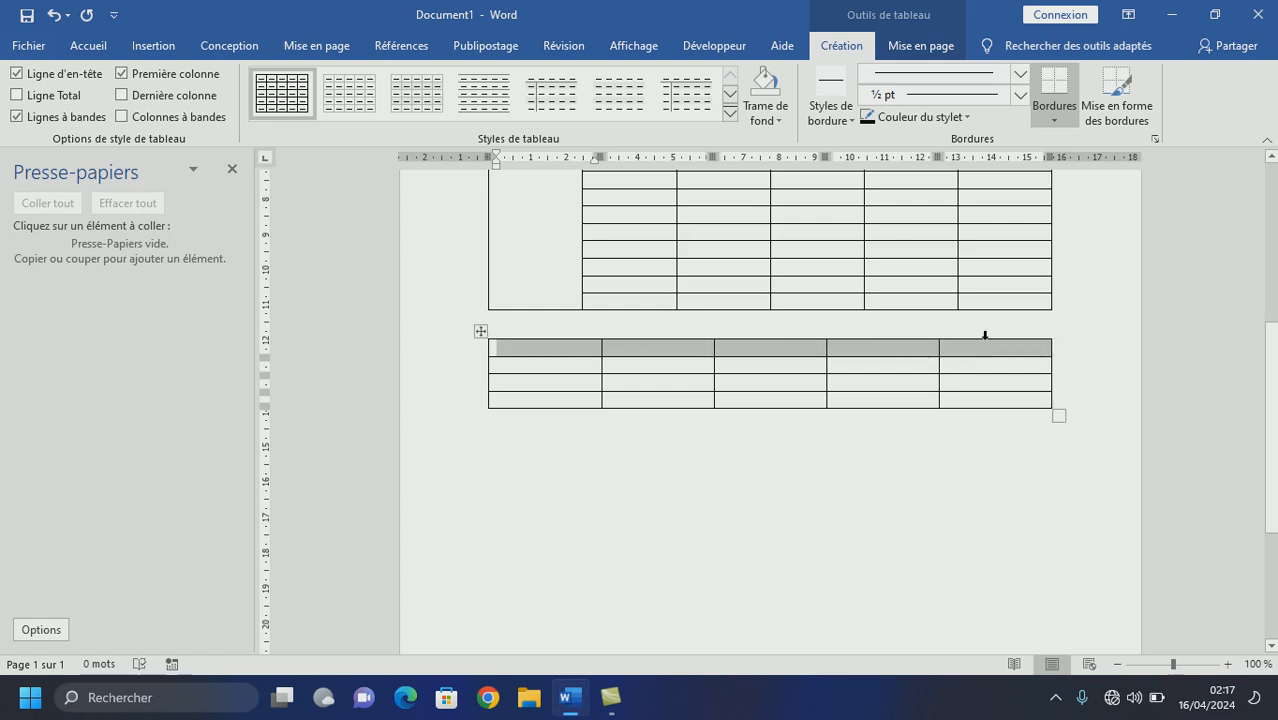
right_click(883, 349)
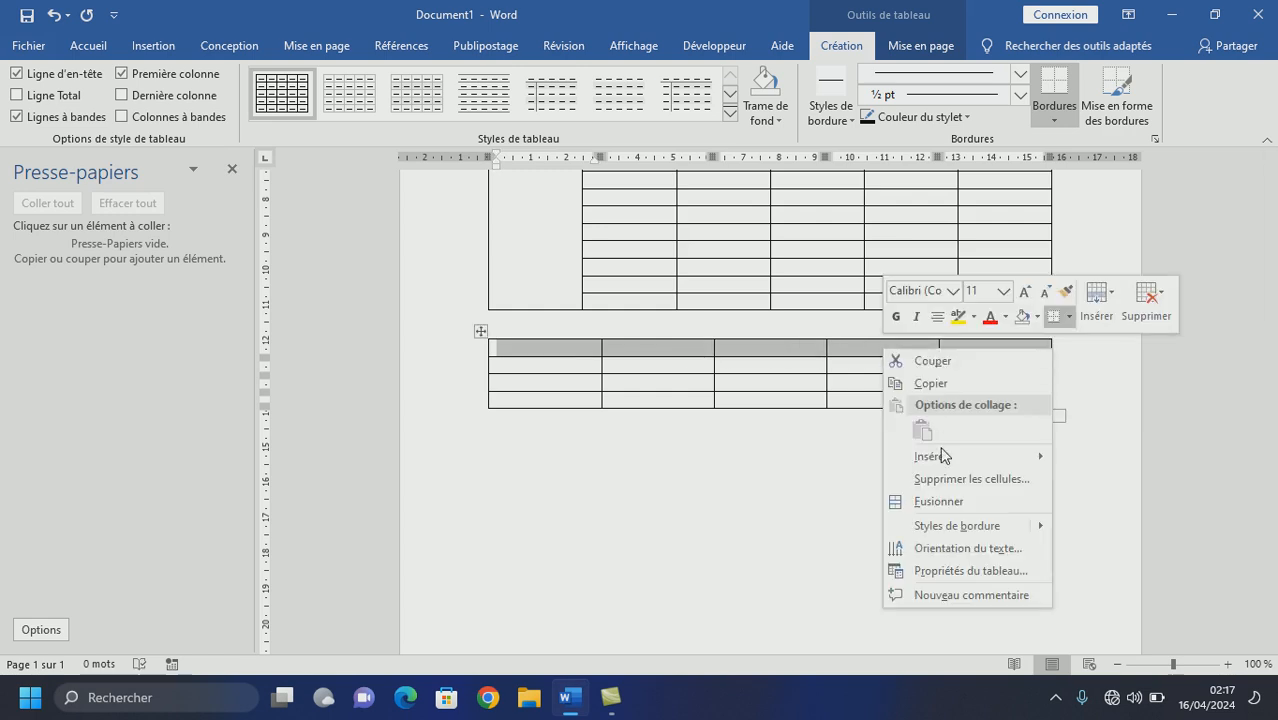
left_click(949, 548)
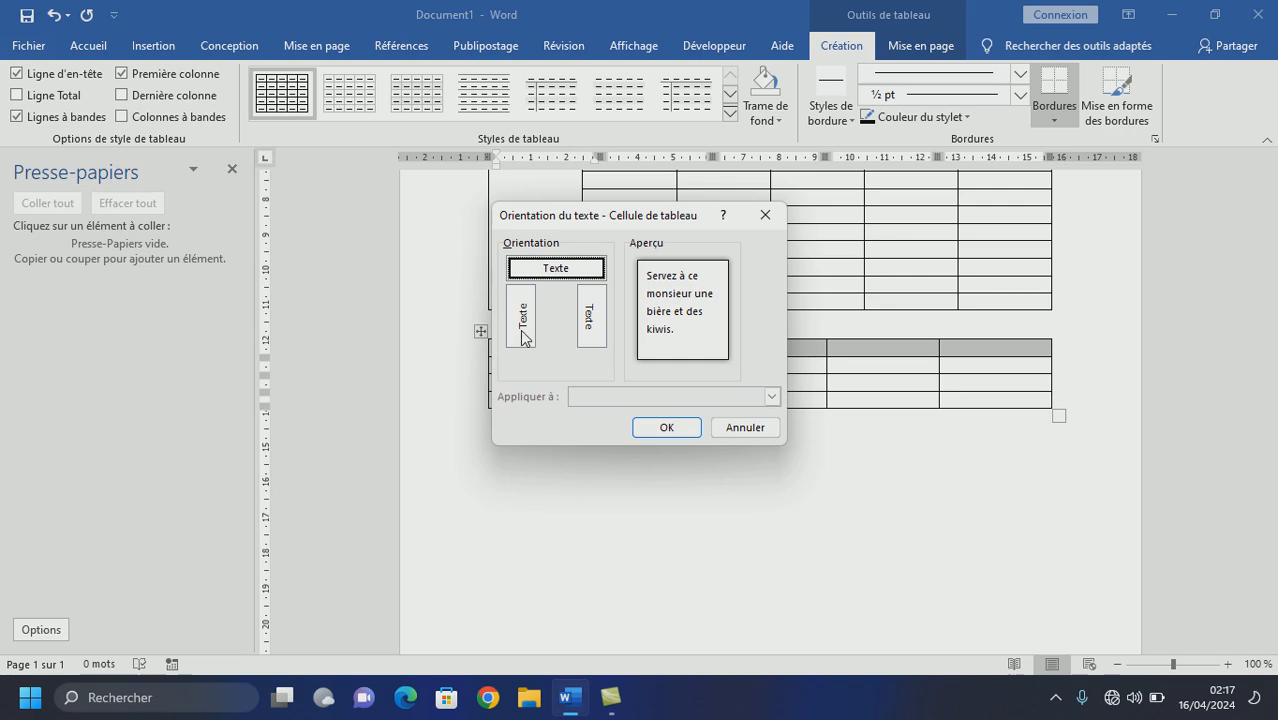
left_click(522, 338)
left_click(668, 430)
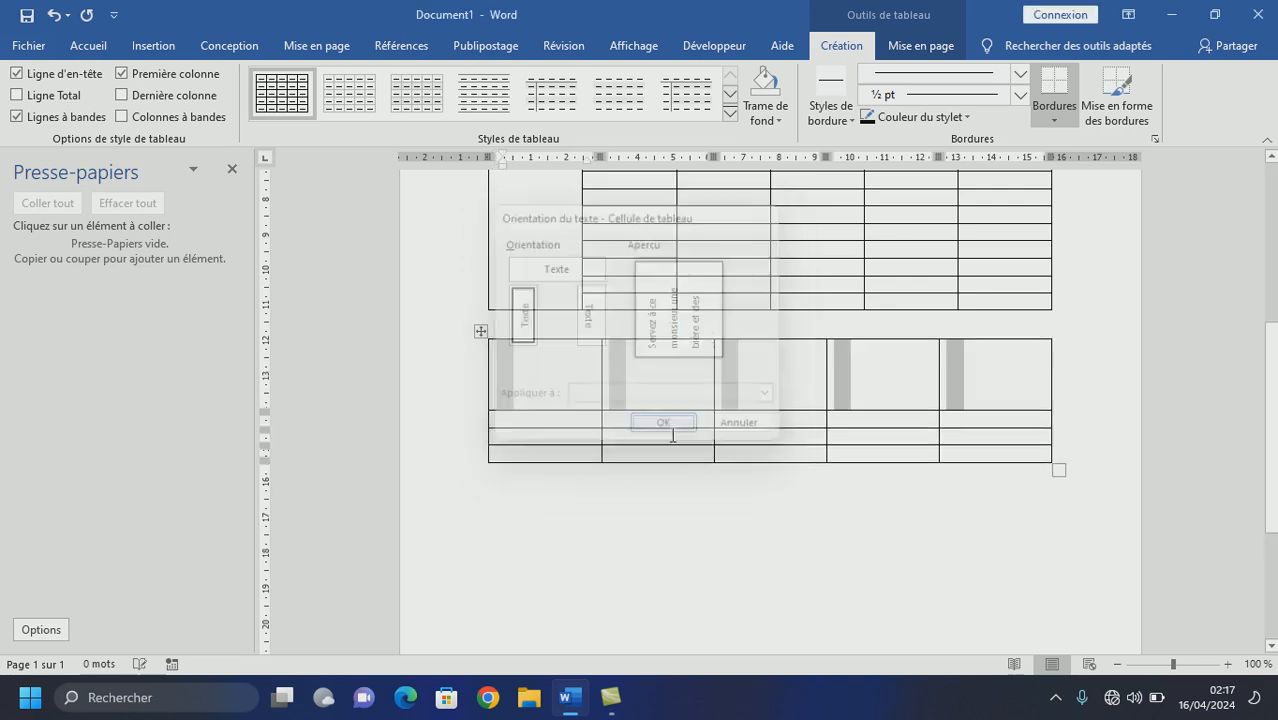
type("JDJJRJ")
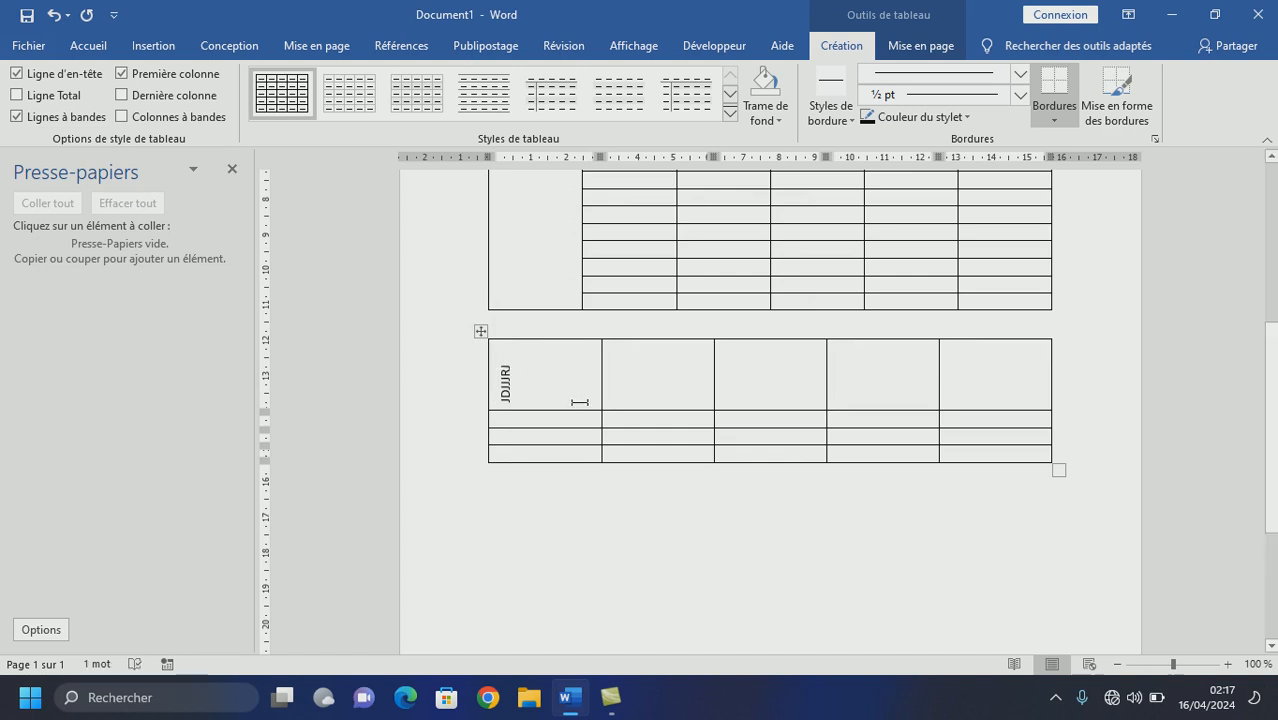
left_click(637, 477)
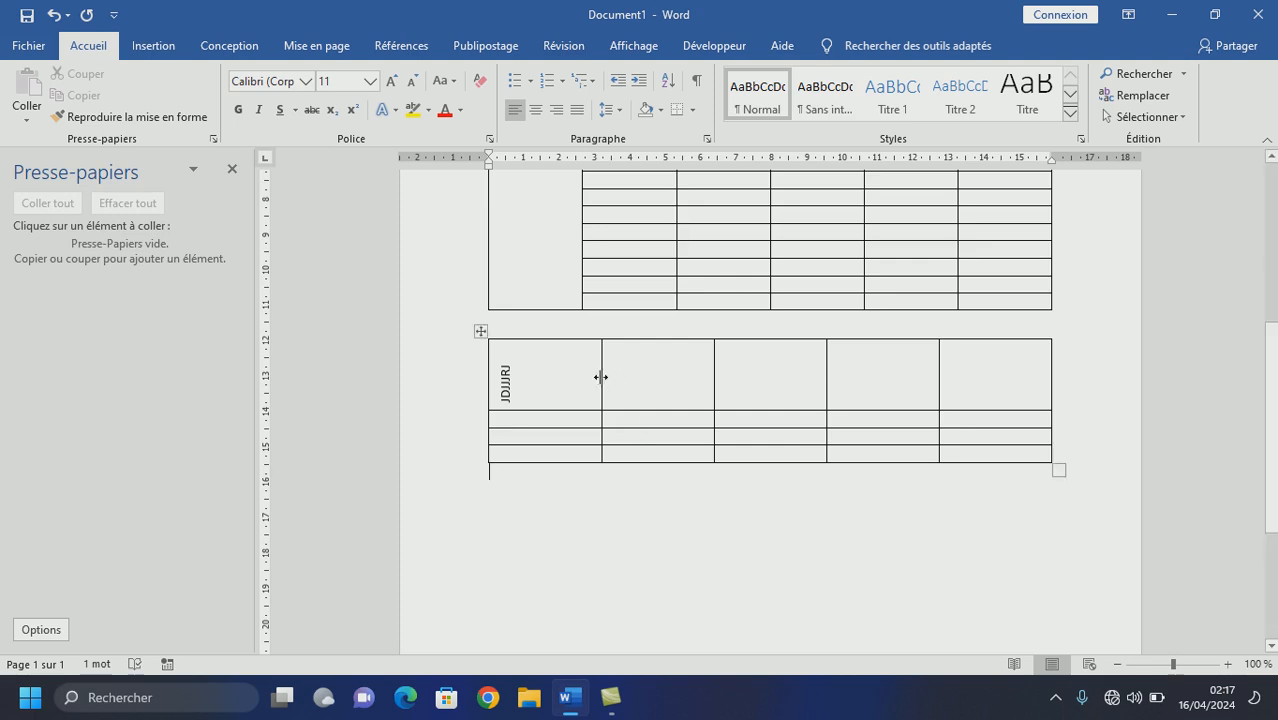
Shift the third table's four inner column borders leftward so the columns get progressively wider from first to last
left_click_drag(600, 377, 532, 376)
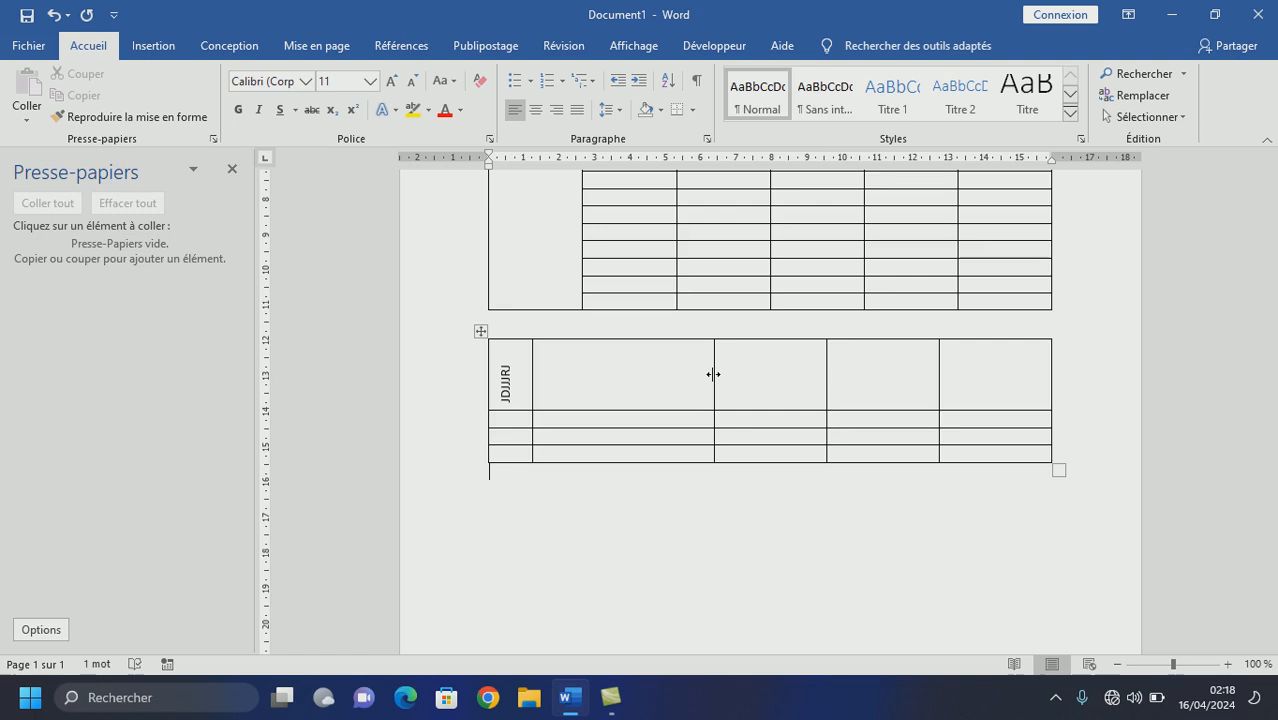
left_click_drag(713, 374, 612, 379)
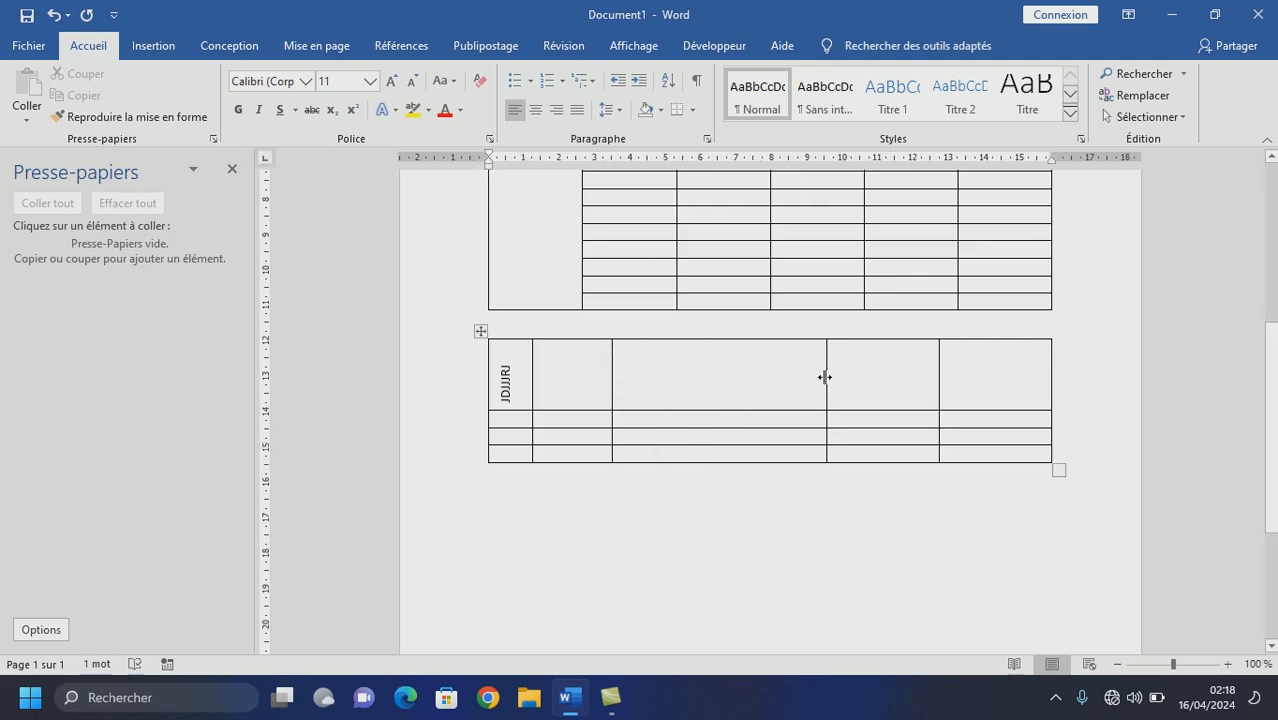
left_click_drag(824, 377, 712, 382)
left_click_drag(937, 388, 849, 399)
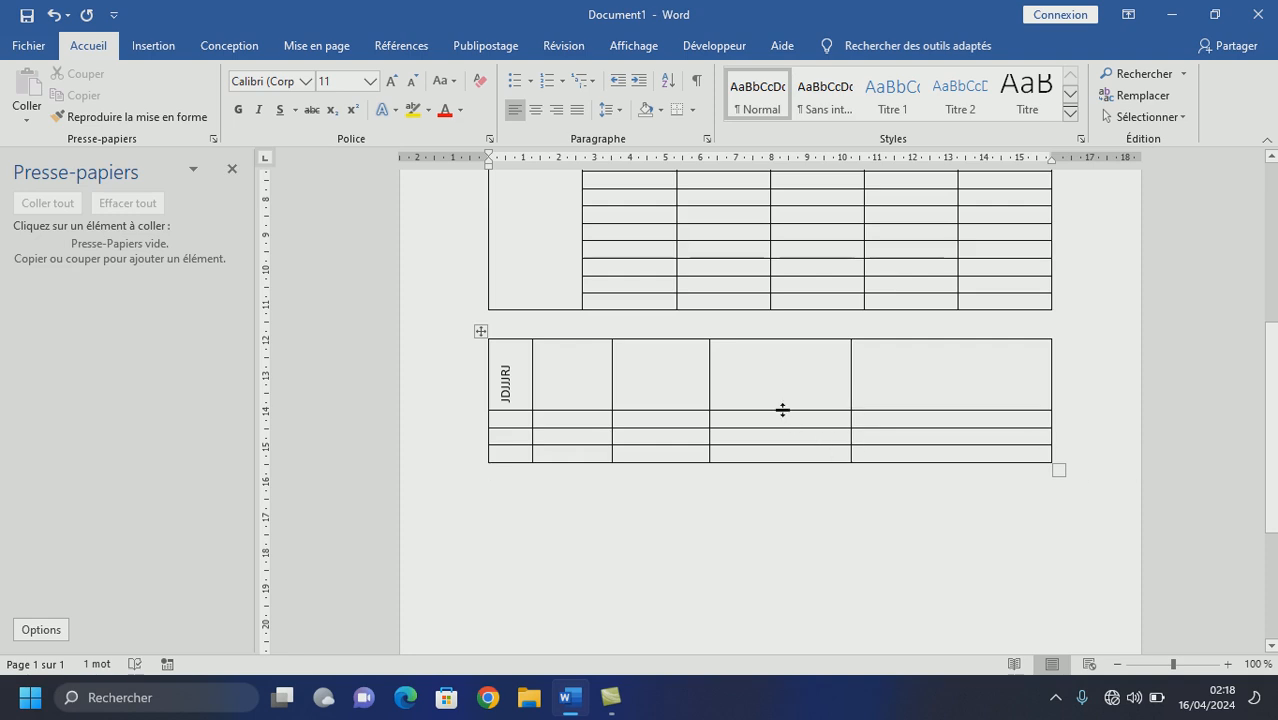
Make the third table's first row taller and enter "JKRJRJRJ" in its second cell
left_click_drag(782, 410, 780, 461)
type("JKRJRJRJ")
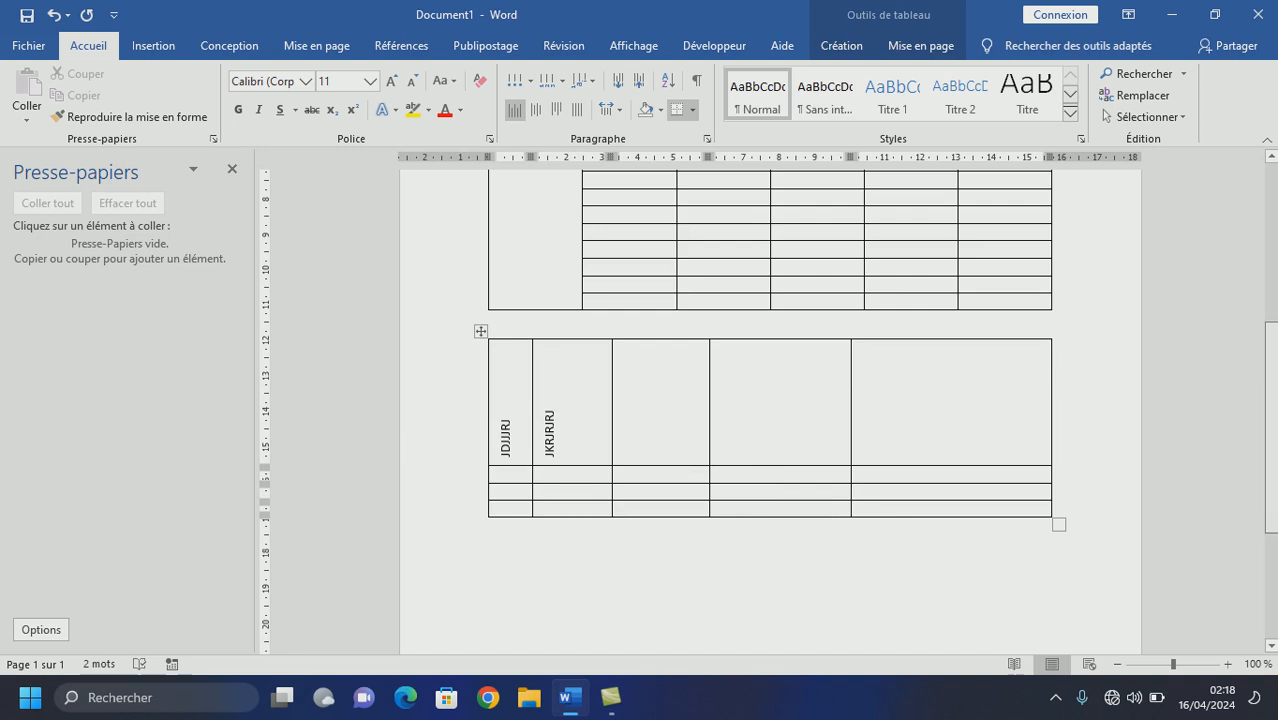
In the third table's border settings, choose the thick 3 pt line style for the outer frame and clear the inner borders
scroll(900, 460, "down", 3)
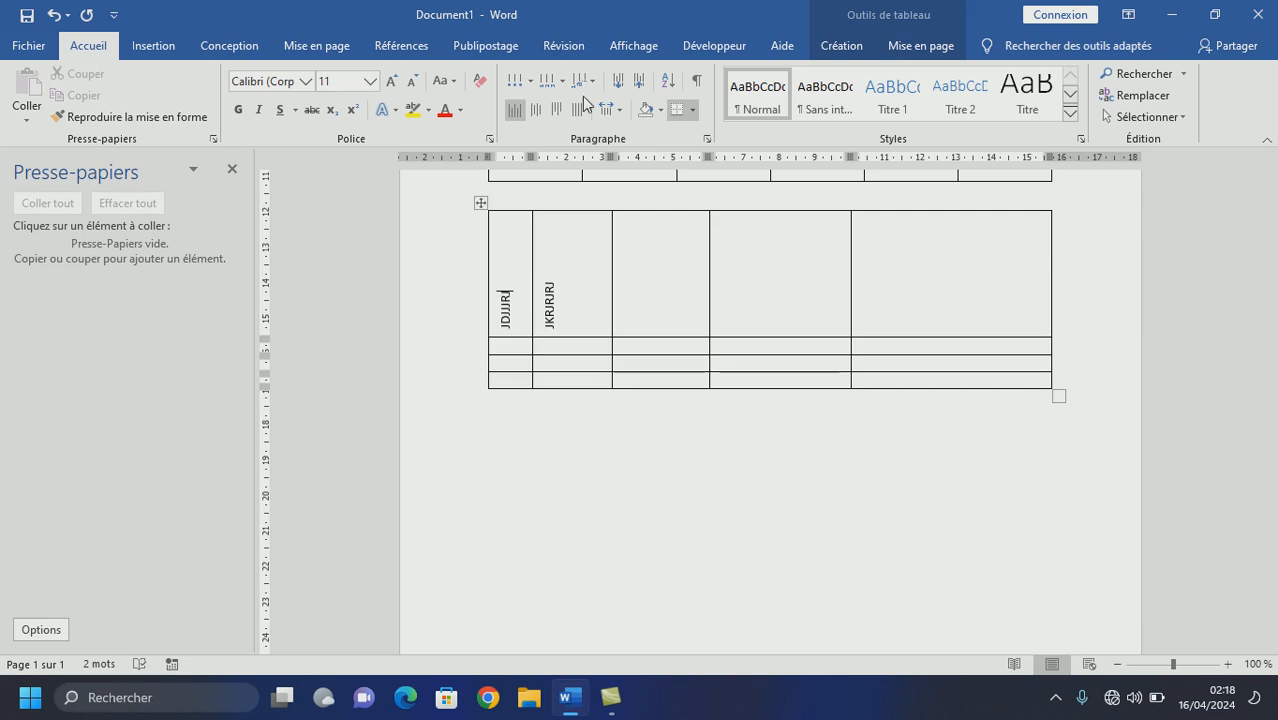
left_click(692, 111)
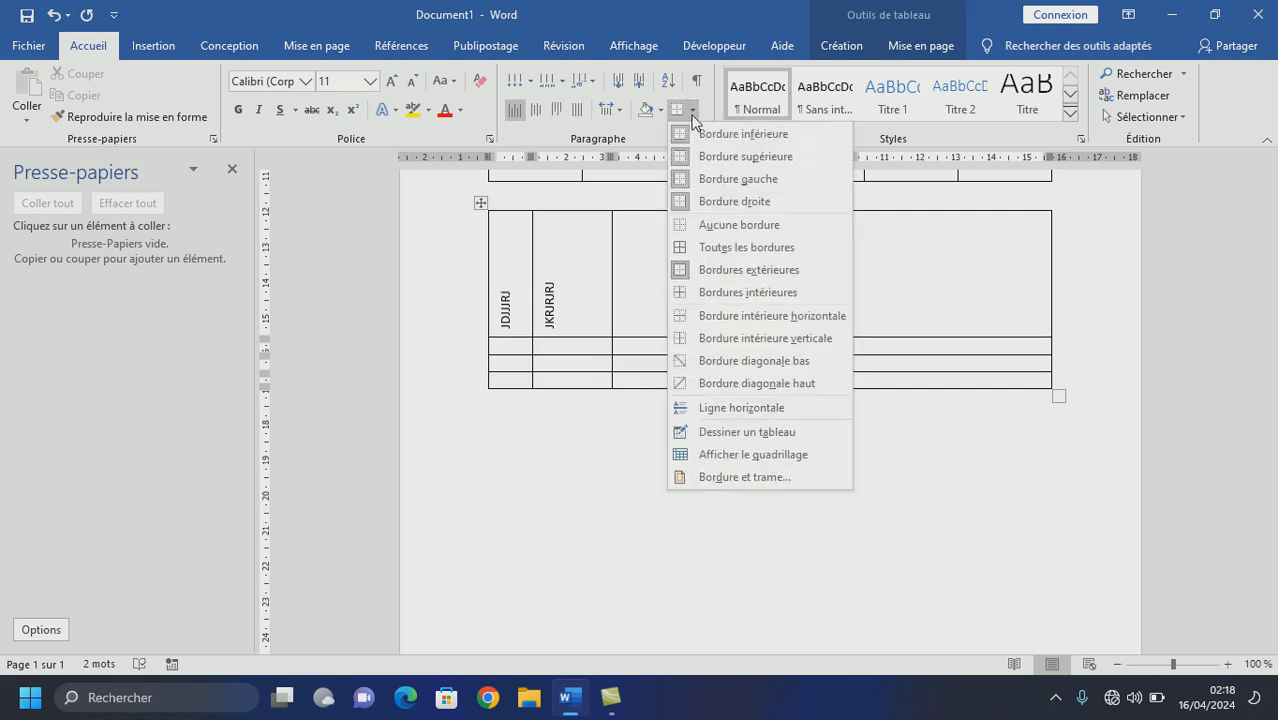
left_click(845, 48)
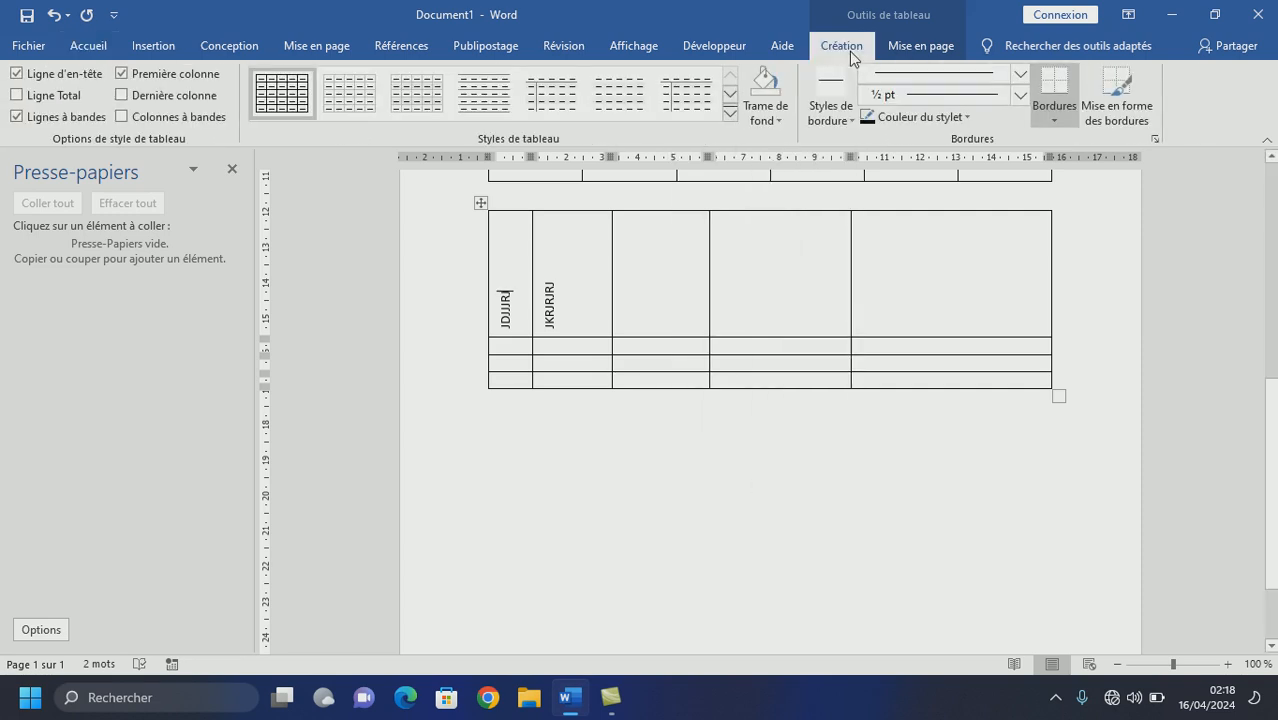
left_click(1054, 116)
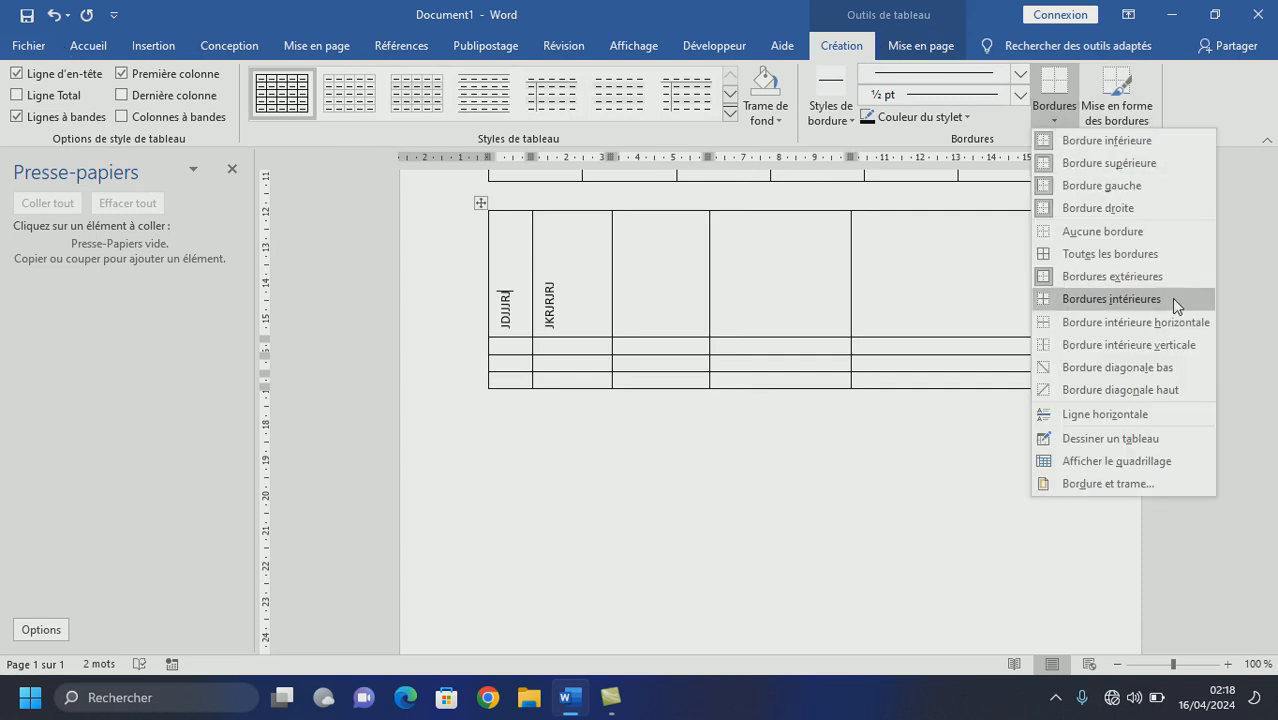
left_click(1112, 485)
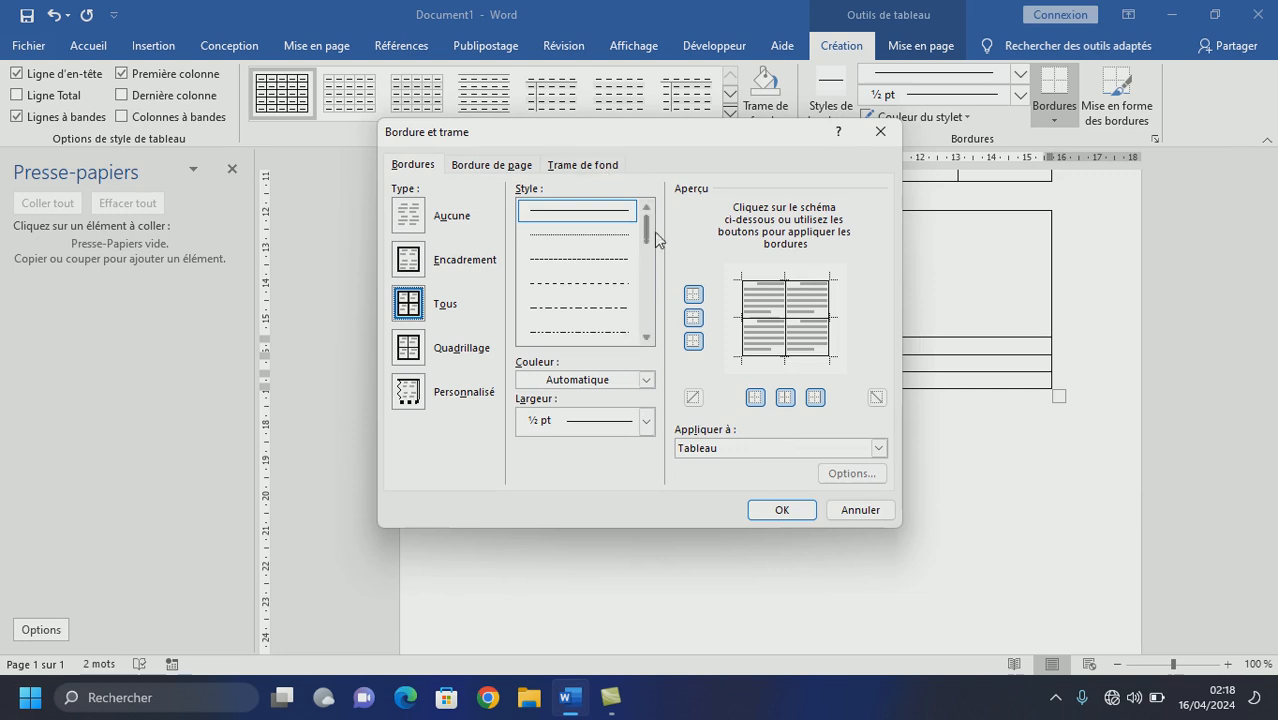
left_click(647, 338)
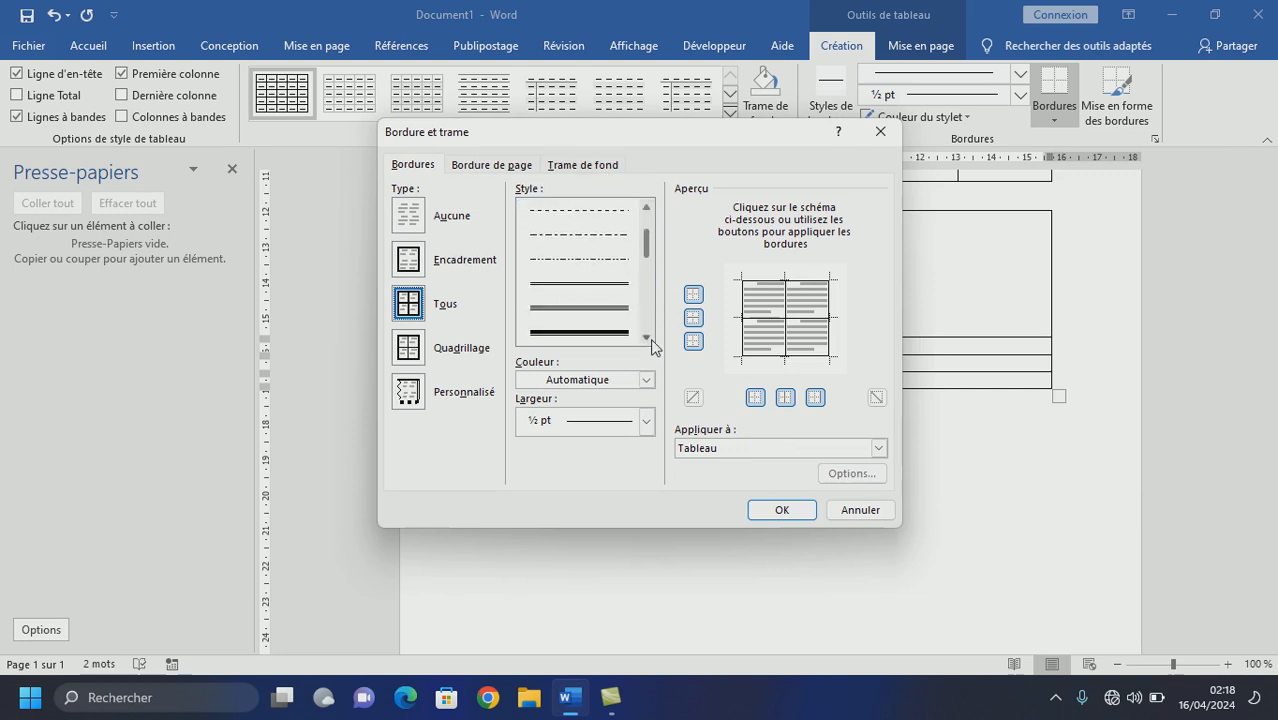
left_click(584, 283)
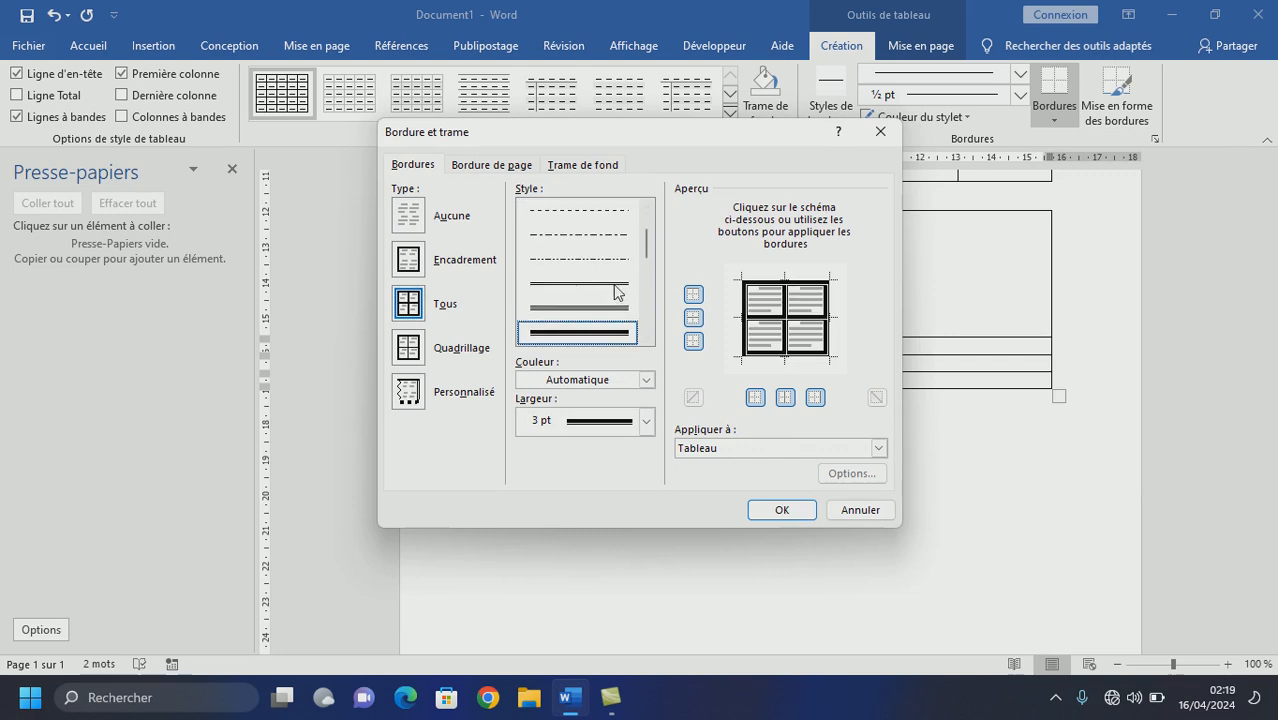
left_click(788, 325)
Set the third table's inner borders to a ½ pt dash-dot line and apply the border settings
left_click(573, 236)
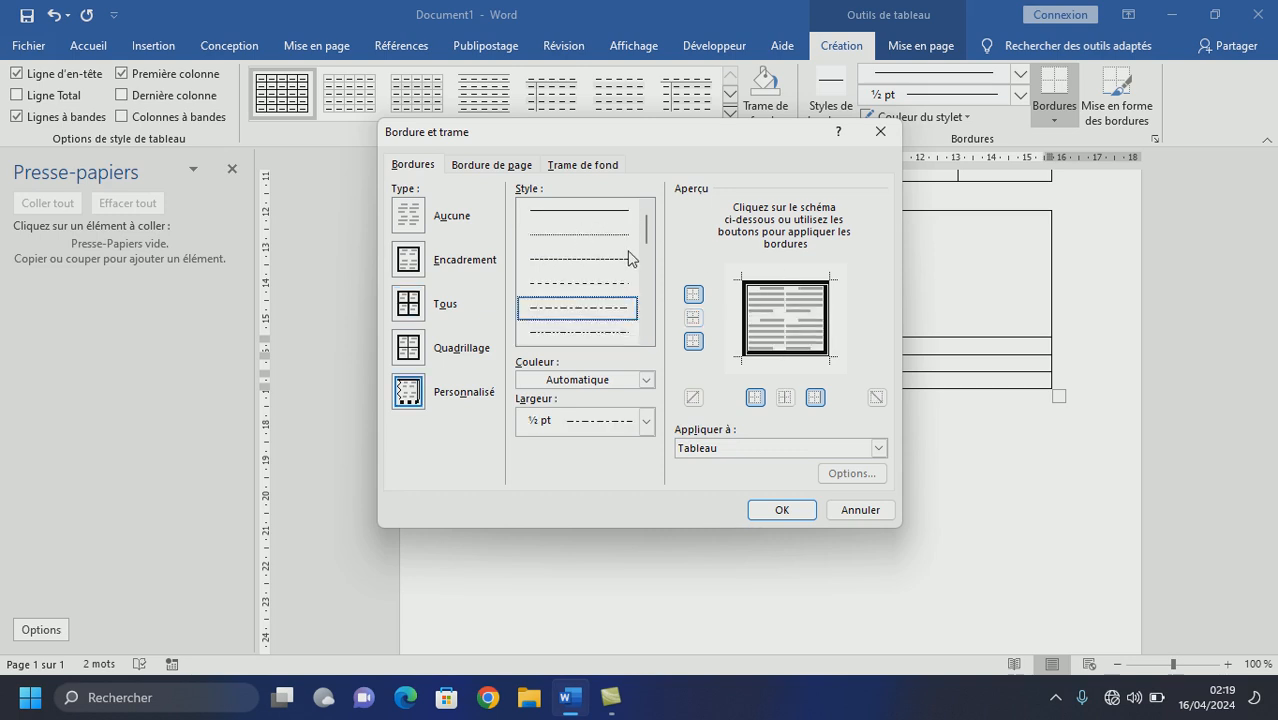
left_click(786, 327)
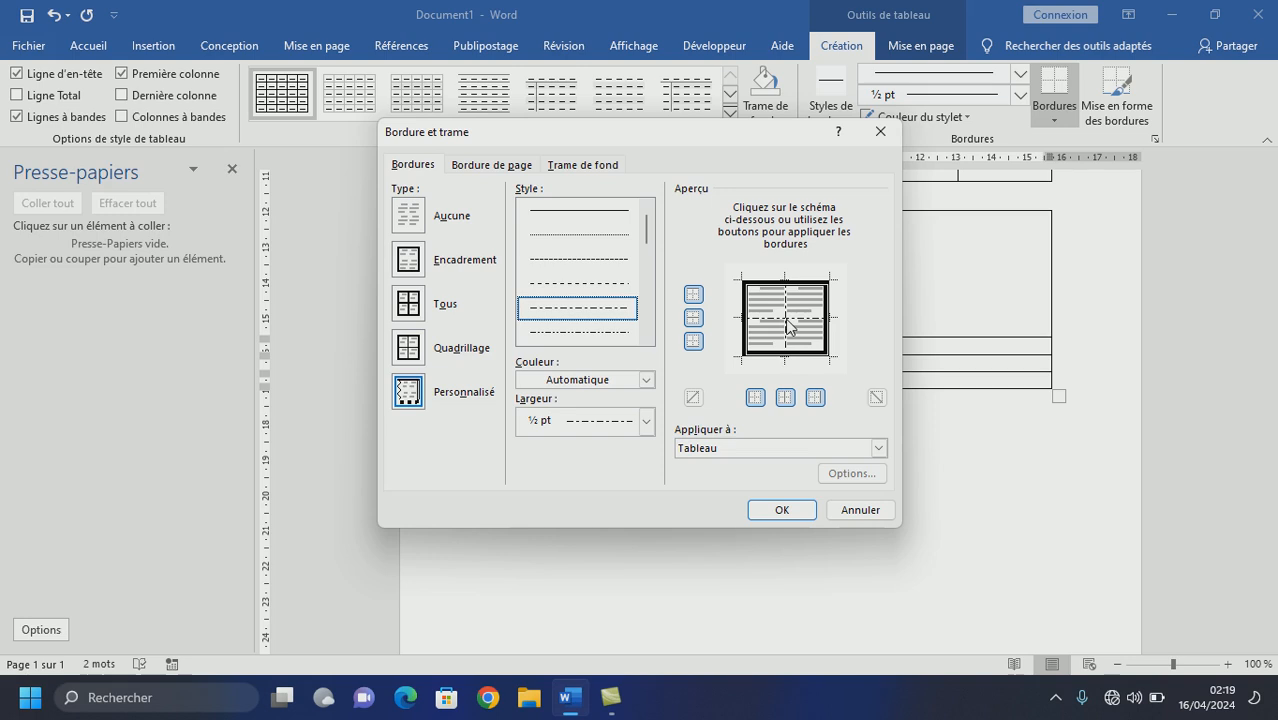
left_click(782, 510)
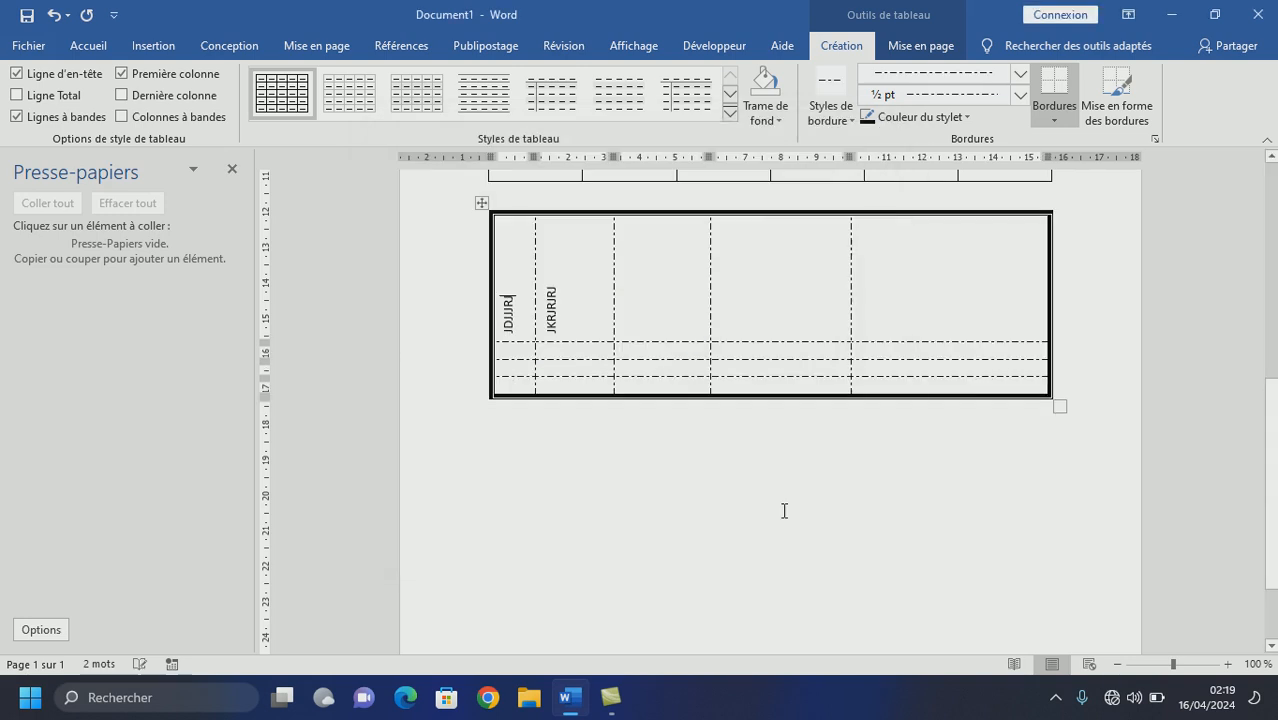
Insert a fourth table with 6 columns and 5 rows below the bordered table
left_click(914, 508)
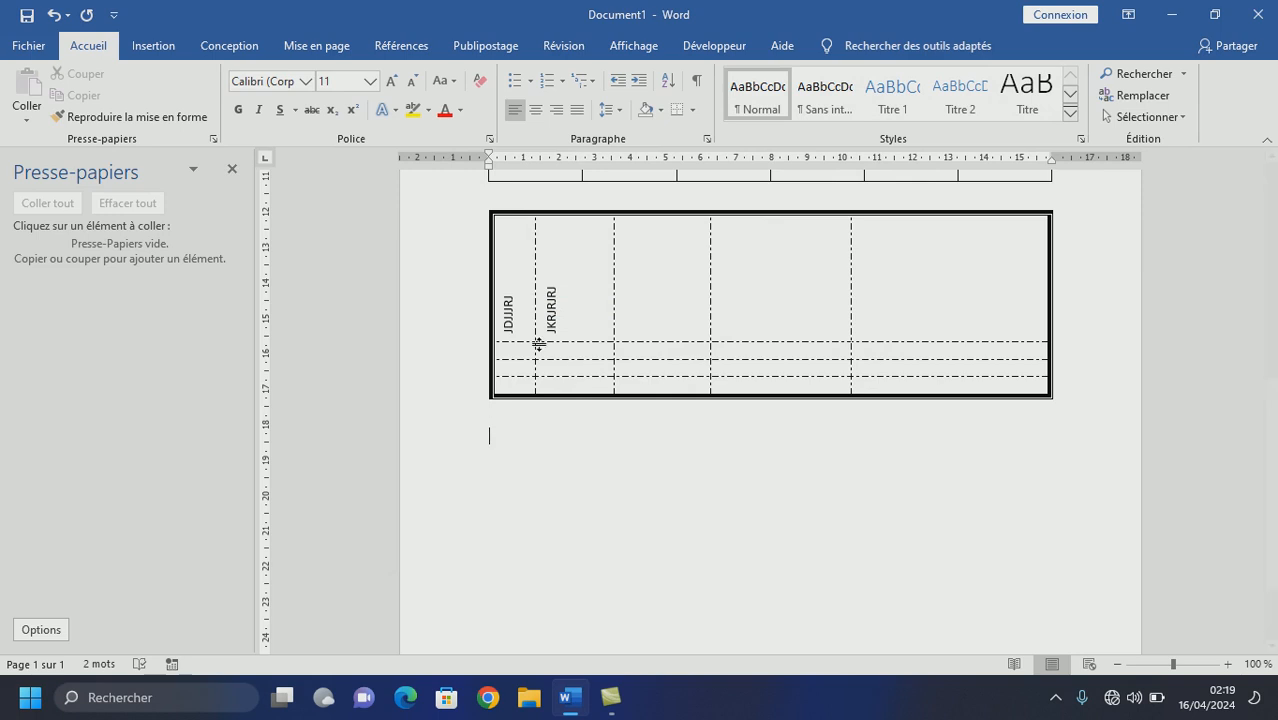
left_click(155, 46)
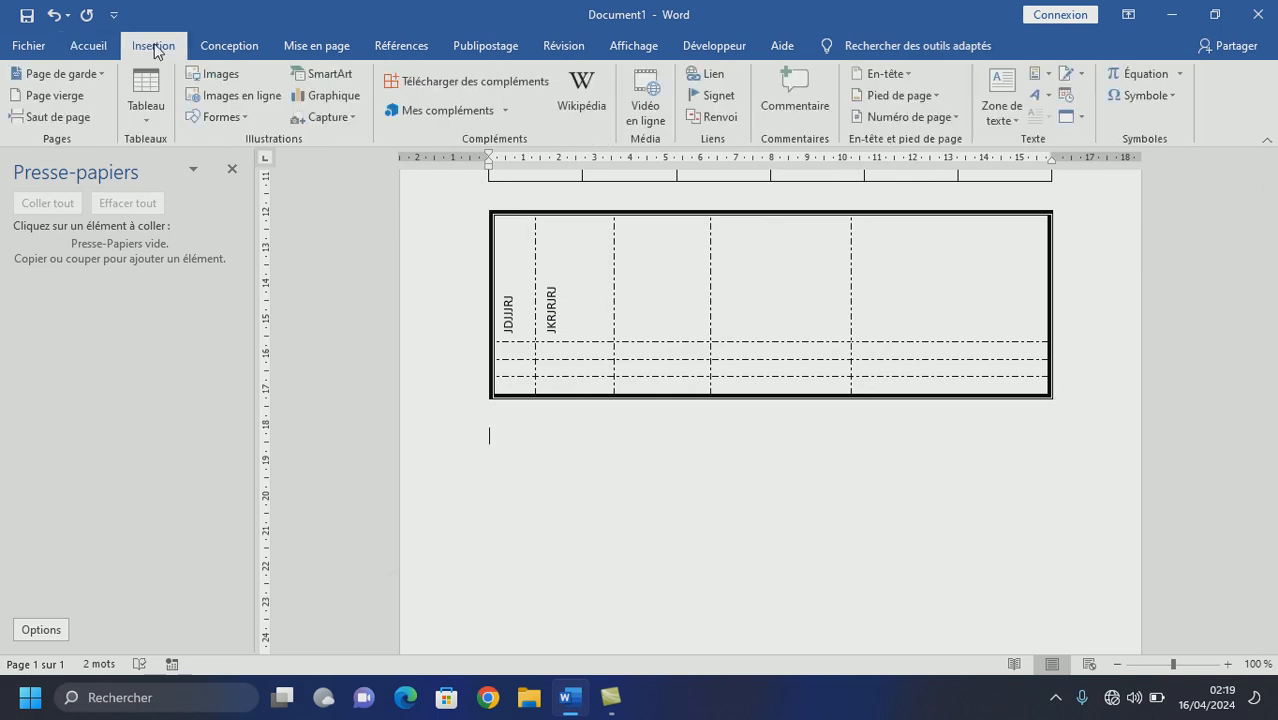
left_click(159, 115)
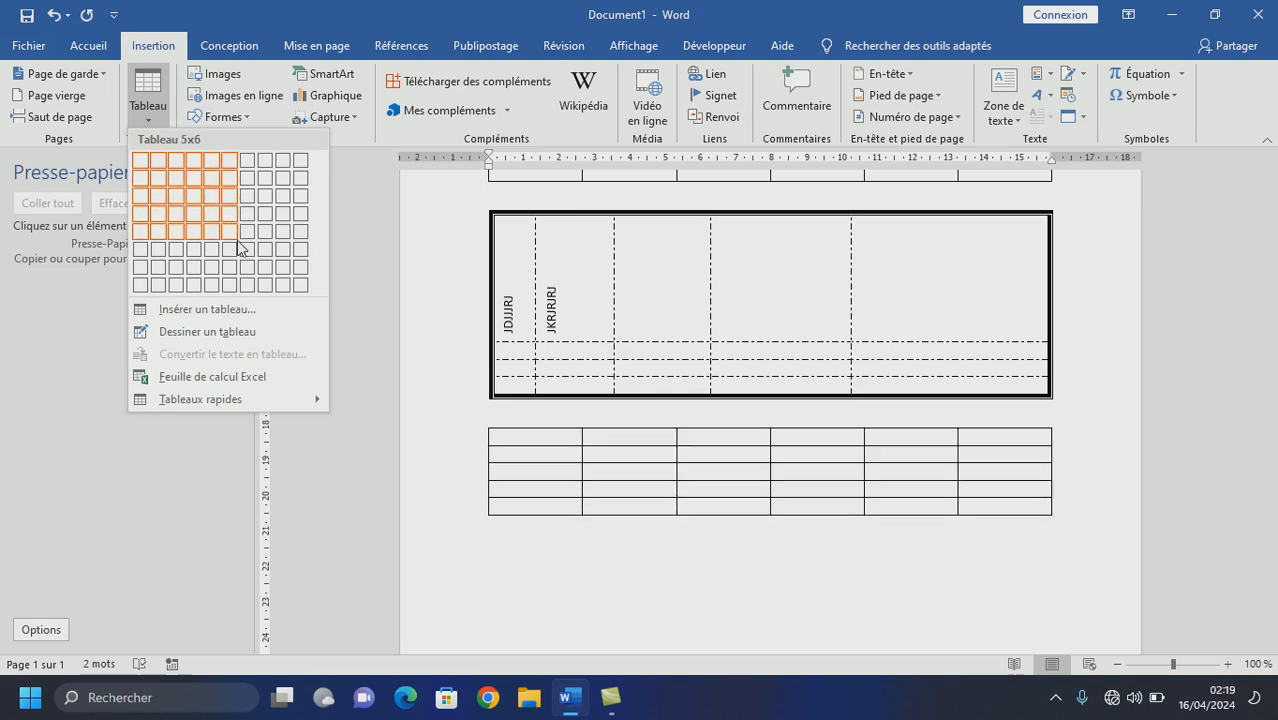
left_click(237, 241)
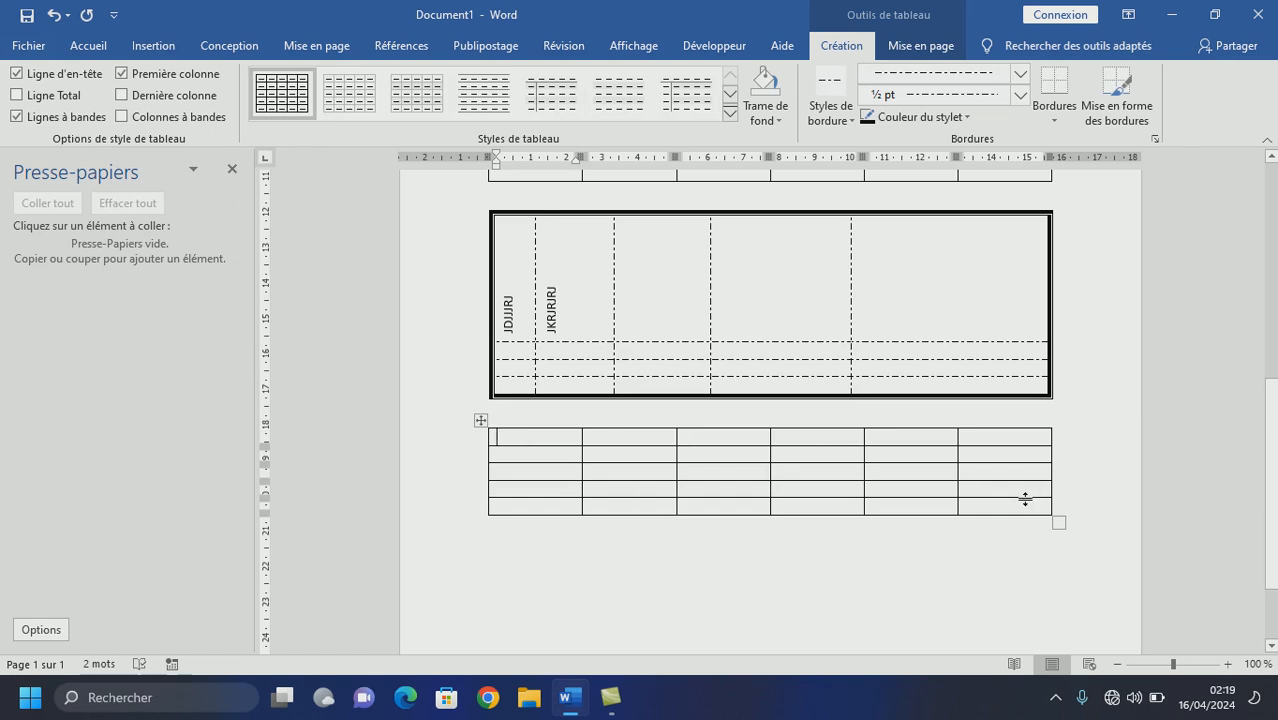
Add three rows below the fourth table's last three rows in a single insertion
left_click(511, 472)
left_click_drag(640, 475, 1013, 508)
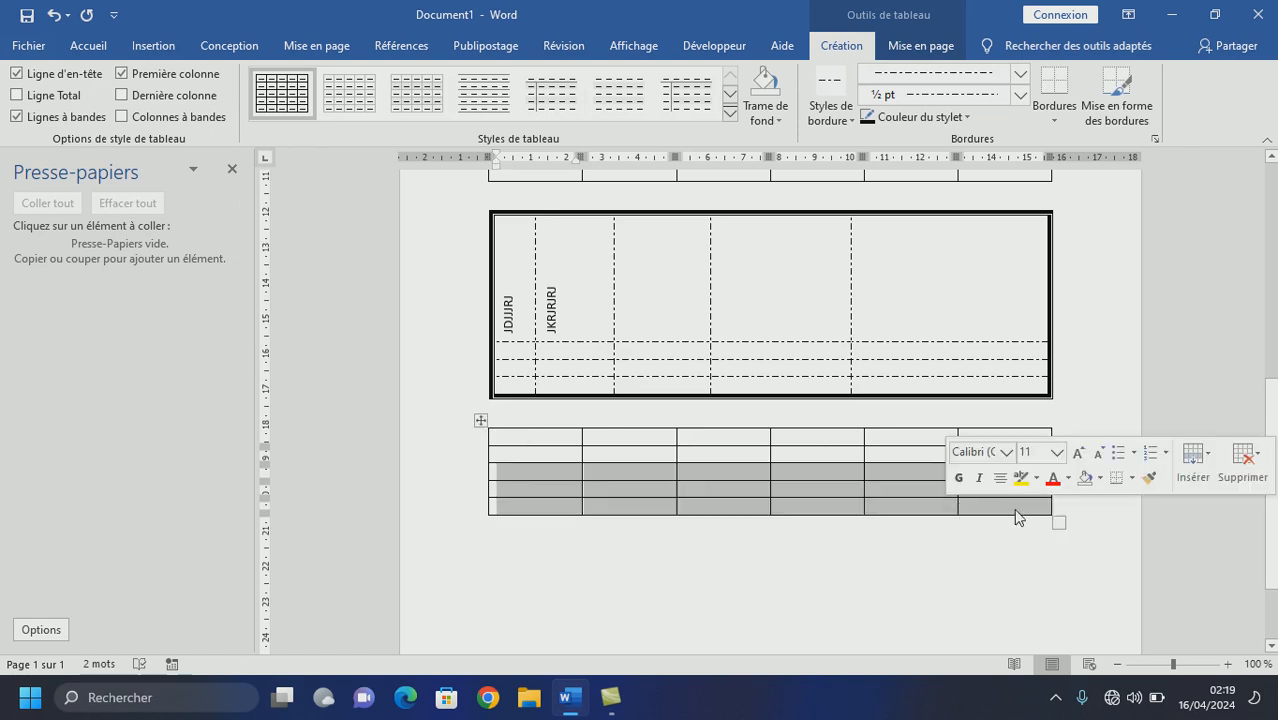
right_click(908, 485)
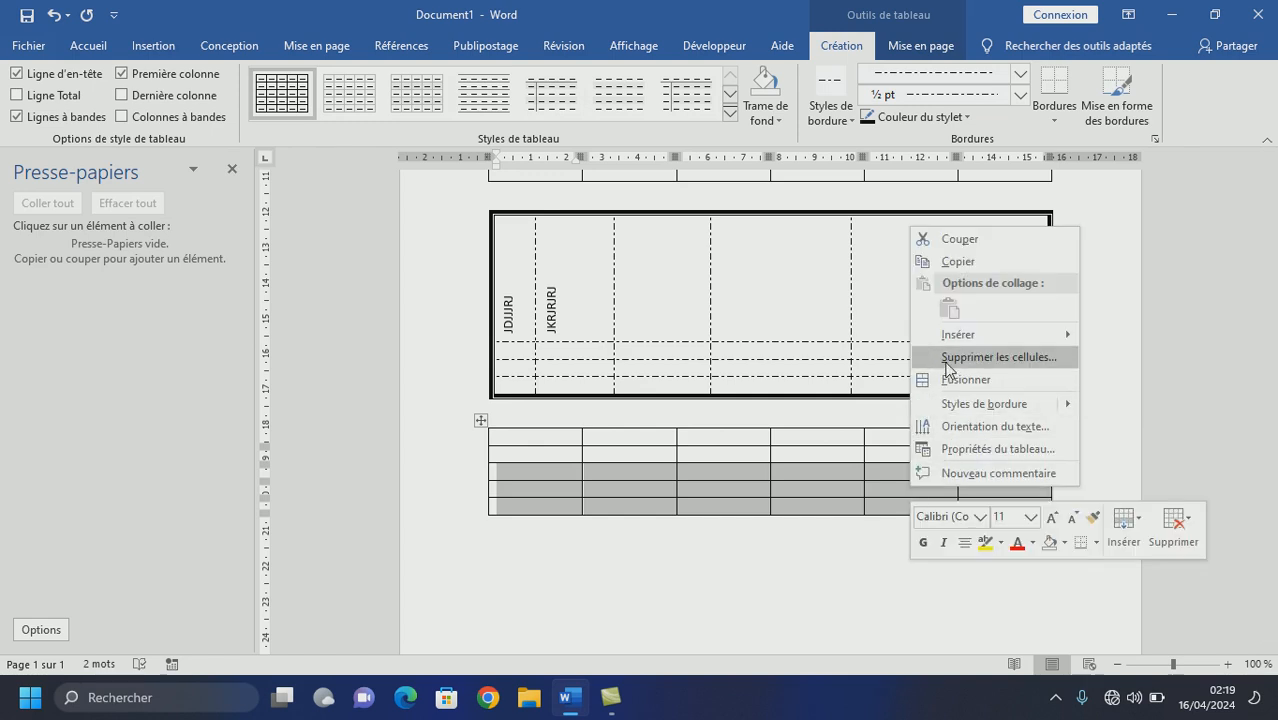
mouse_move(945, 335)
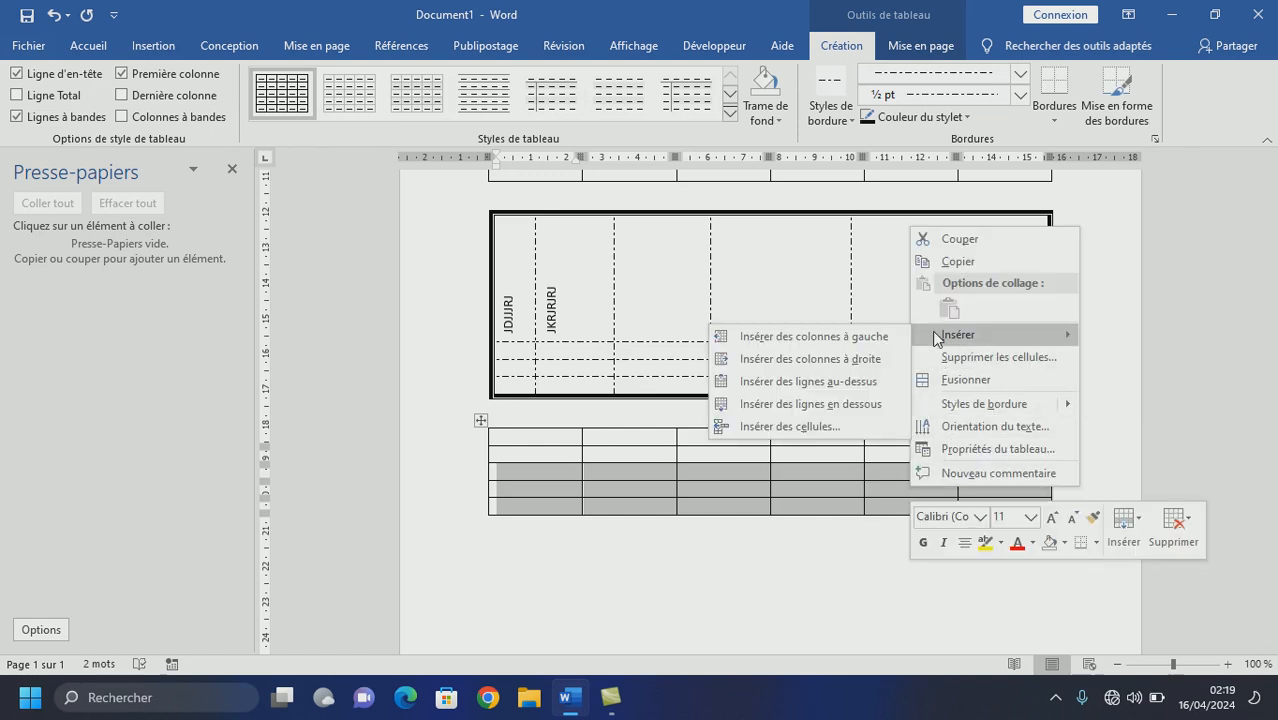
left_click(815, 404)
scroll(1036, 597, "down", 2)
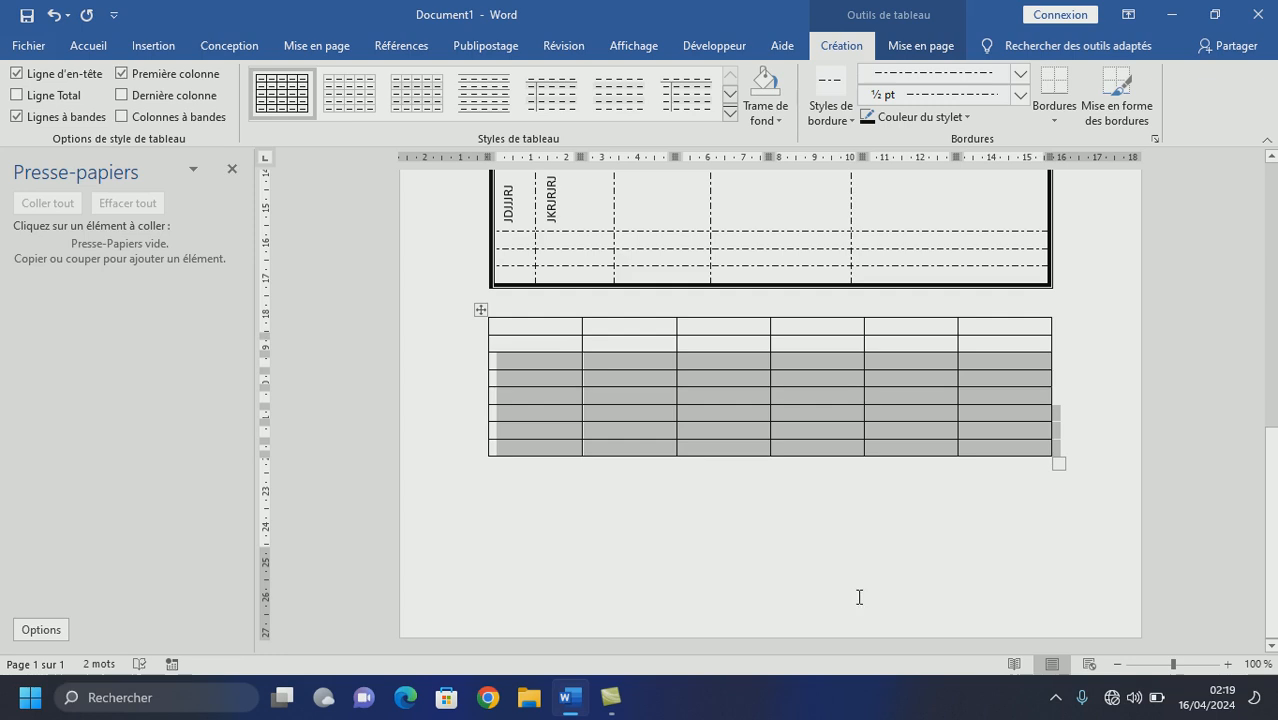
left_click(593, 518)
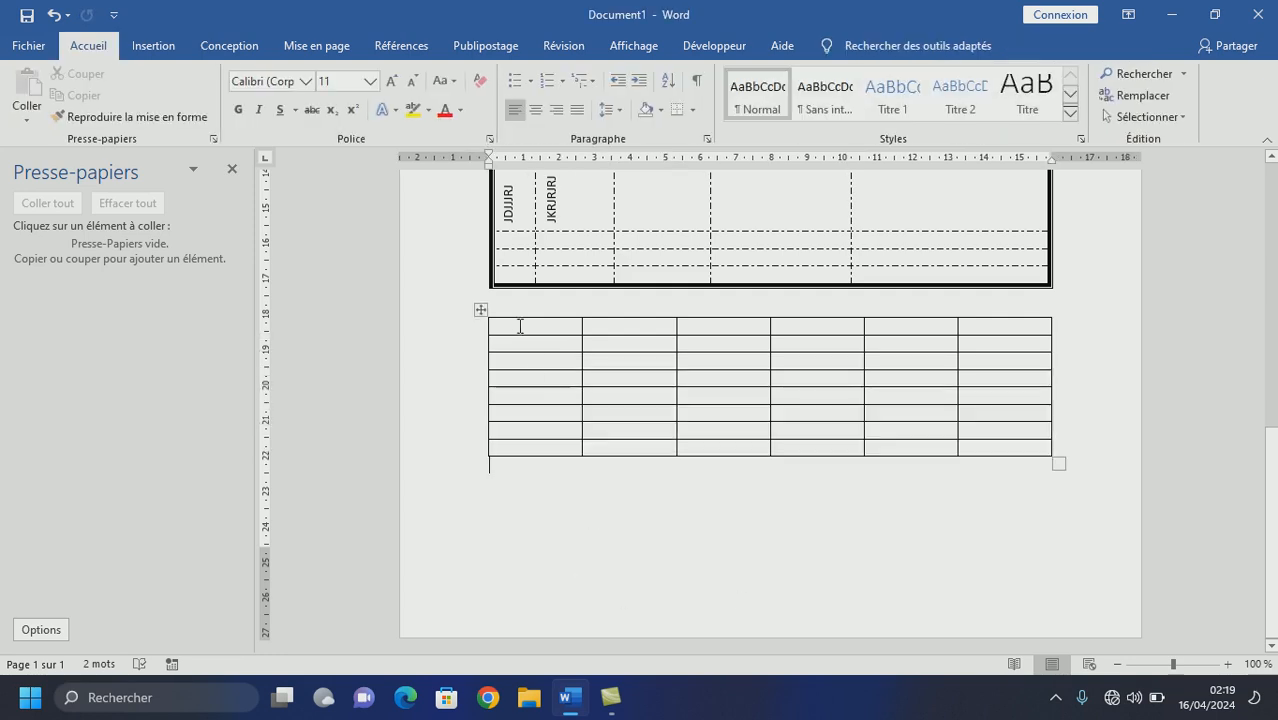
Remove the left, top and inner horizontal borders from the first six cells of the fourth table's first column
left_click_drag(518, 322, 525, 402)
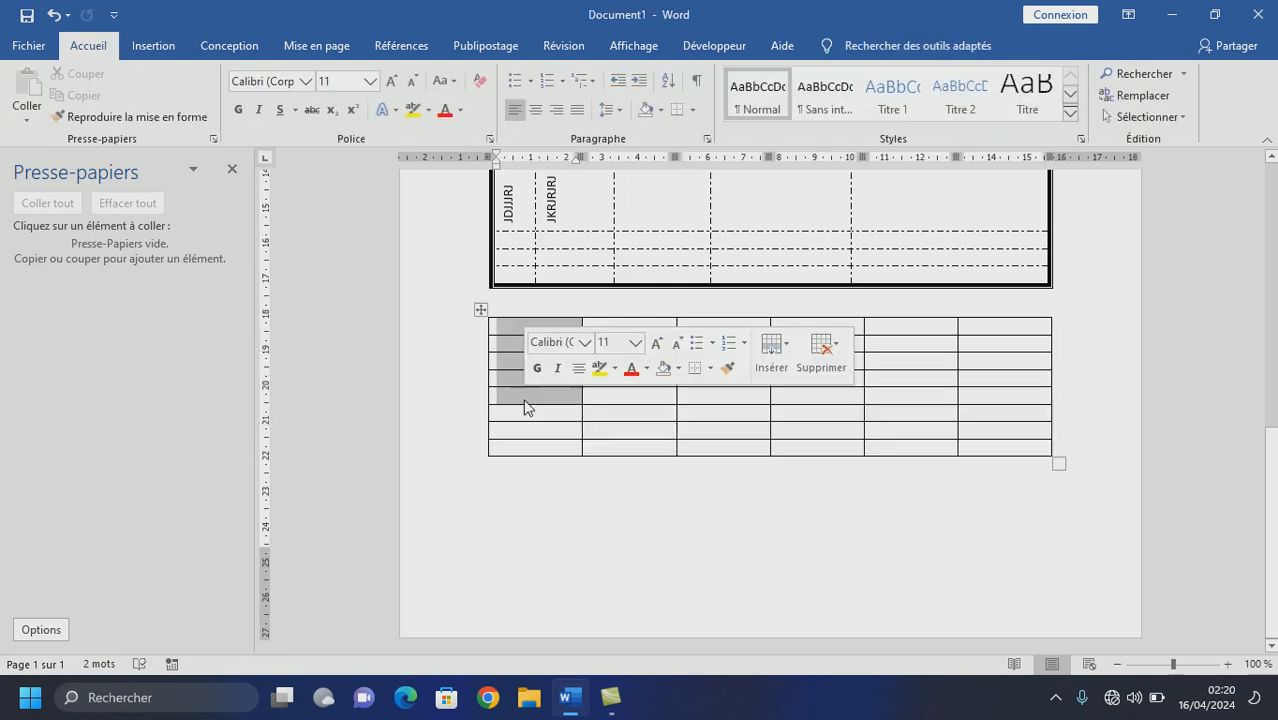
left_click(508, 326)
left_click_drag(508, 328, 508, 410)
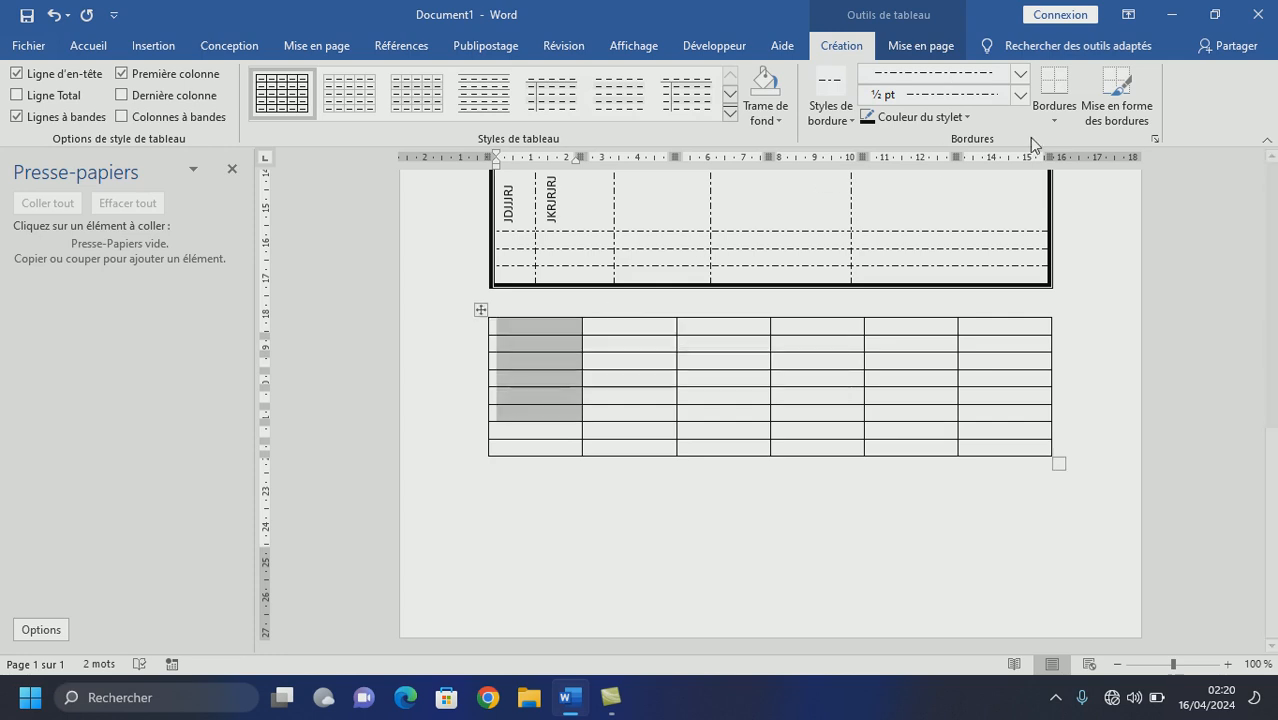
left_click(80, 45)
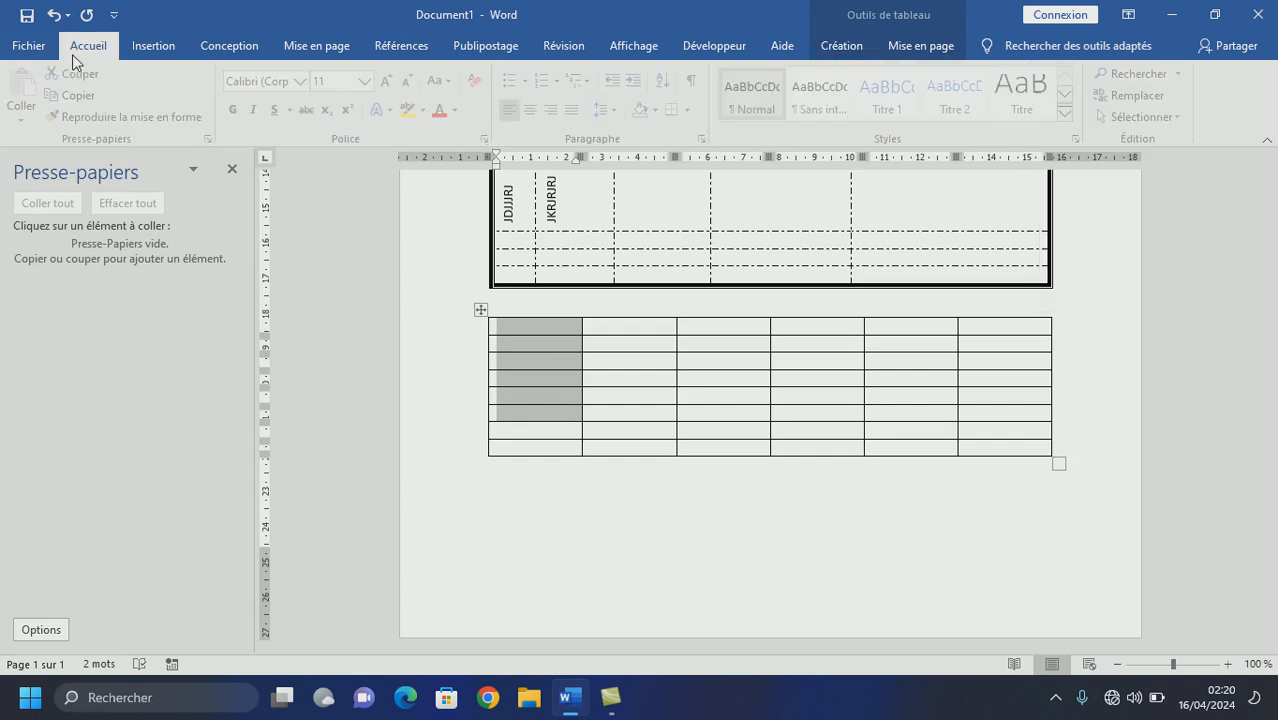
left_click(692, 110)
left_click(841, 45)
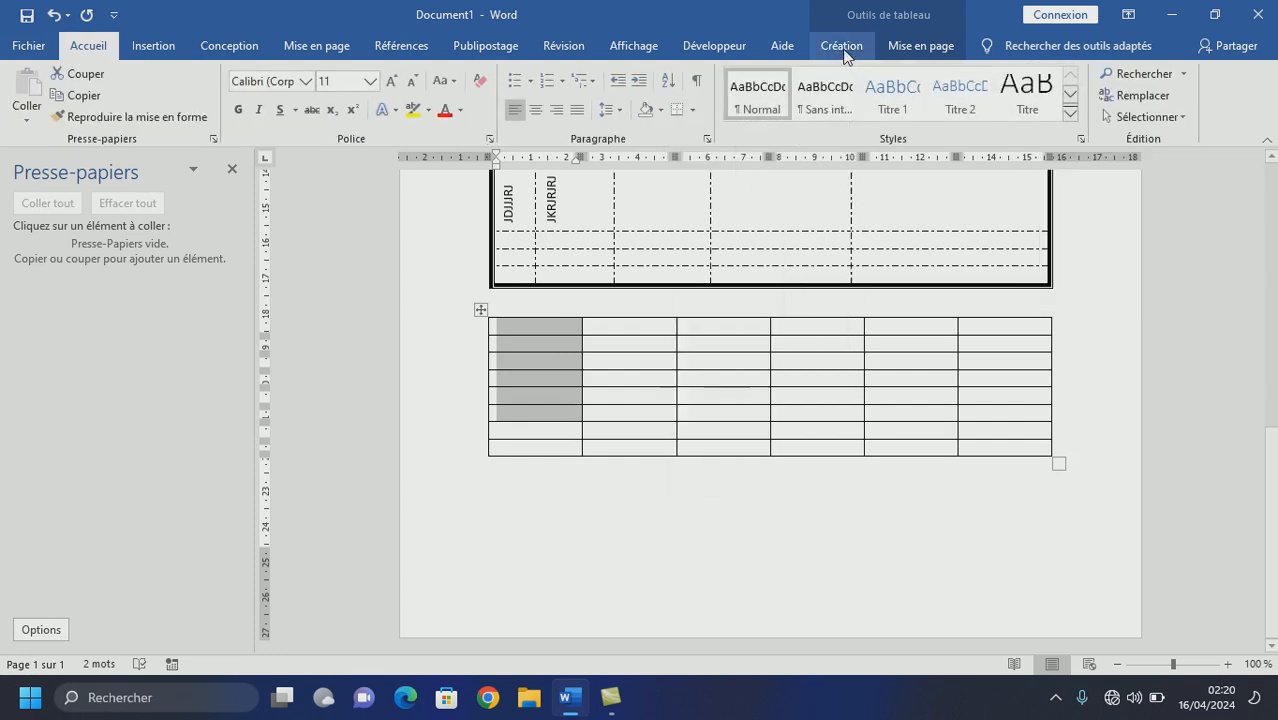
left_click(1059, 115)
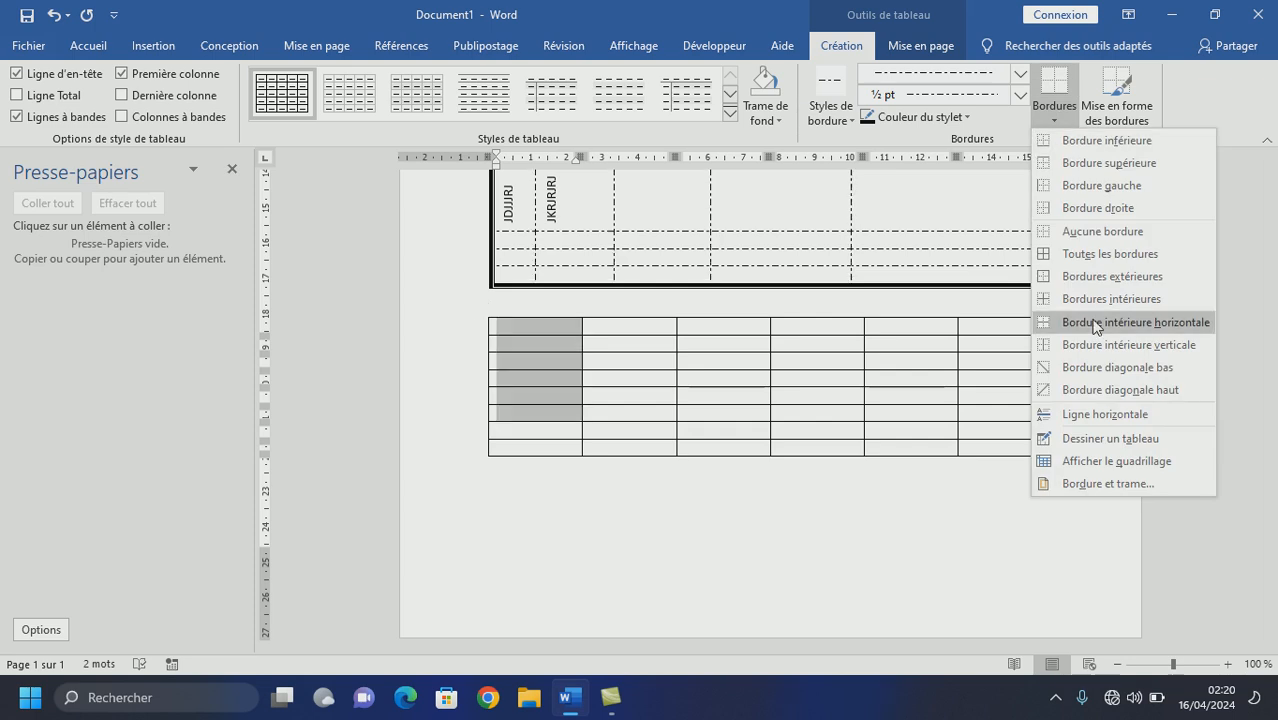
left_click(1100, 481)
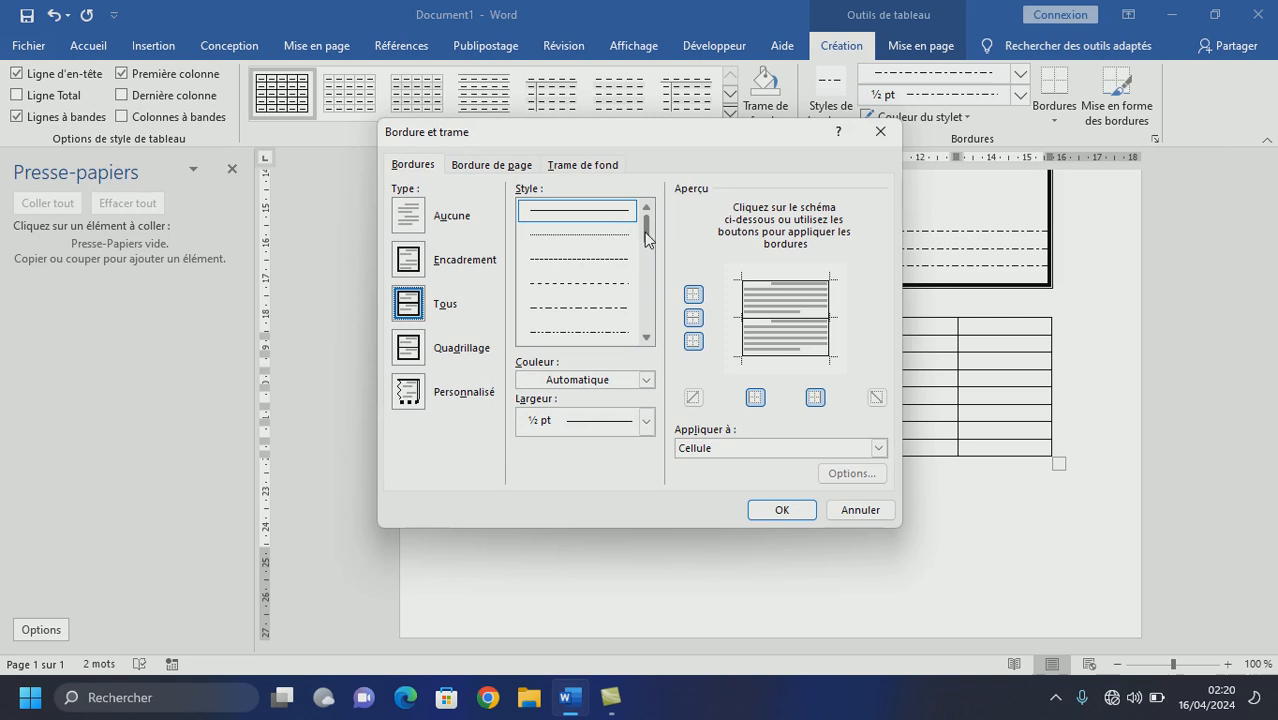
left_click(742, 308)
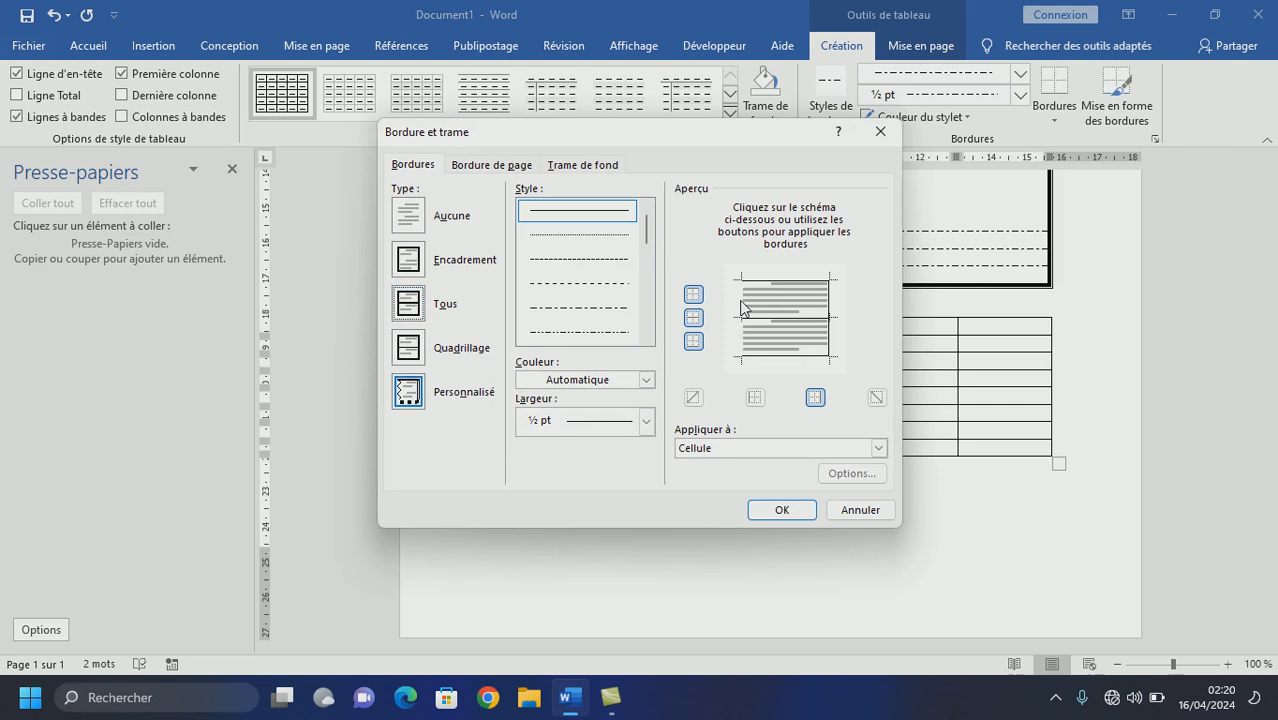
left_click(780, 277)
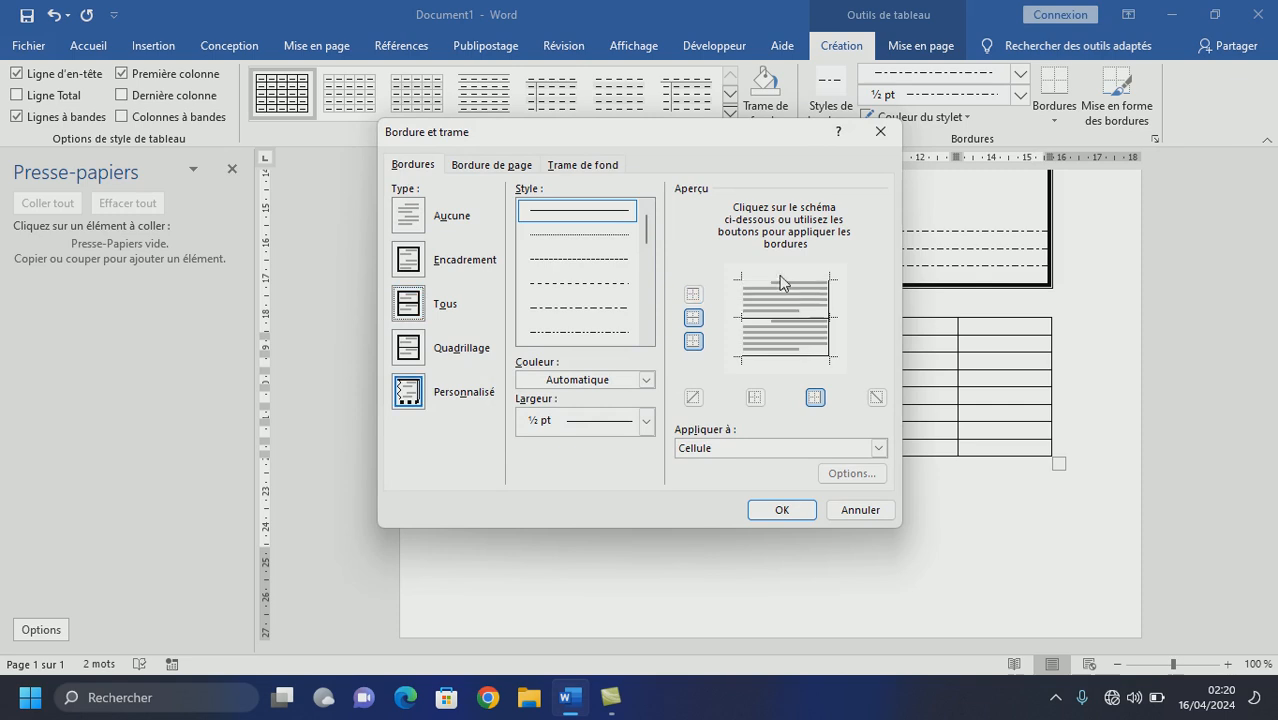
left_click(785, 317)
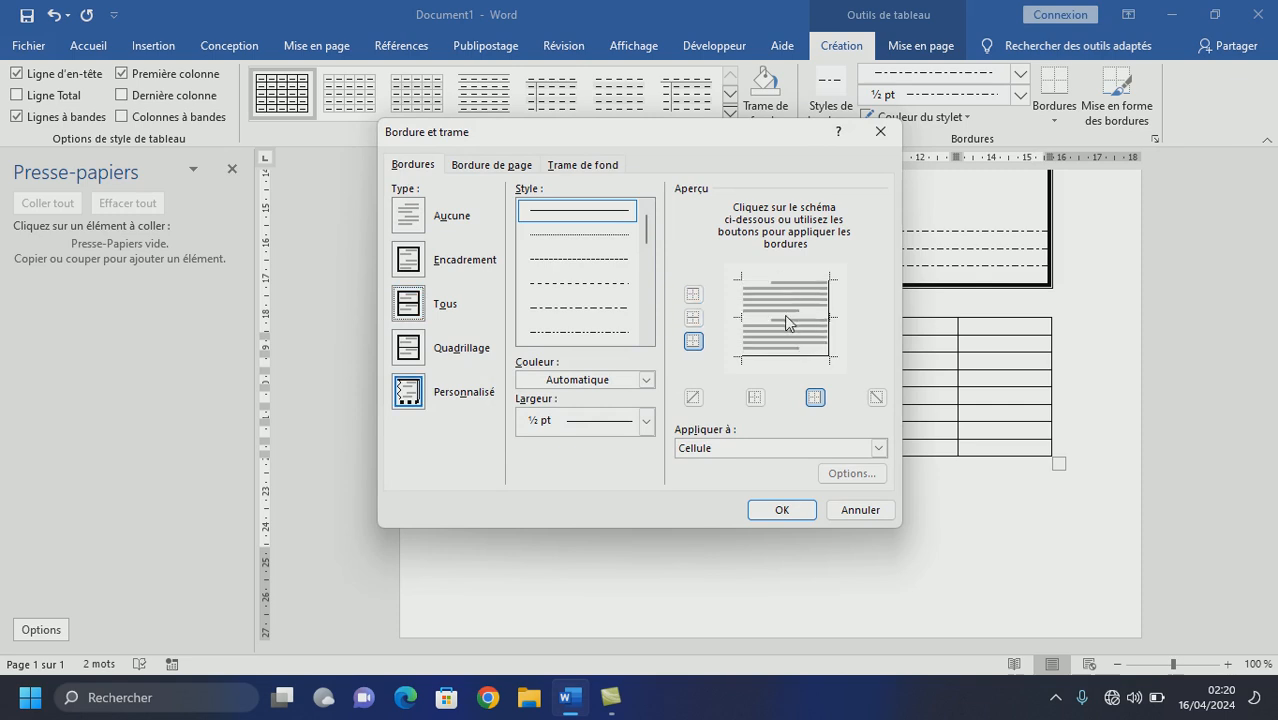
left_click(780, 510)
left_click(696, 509)
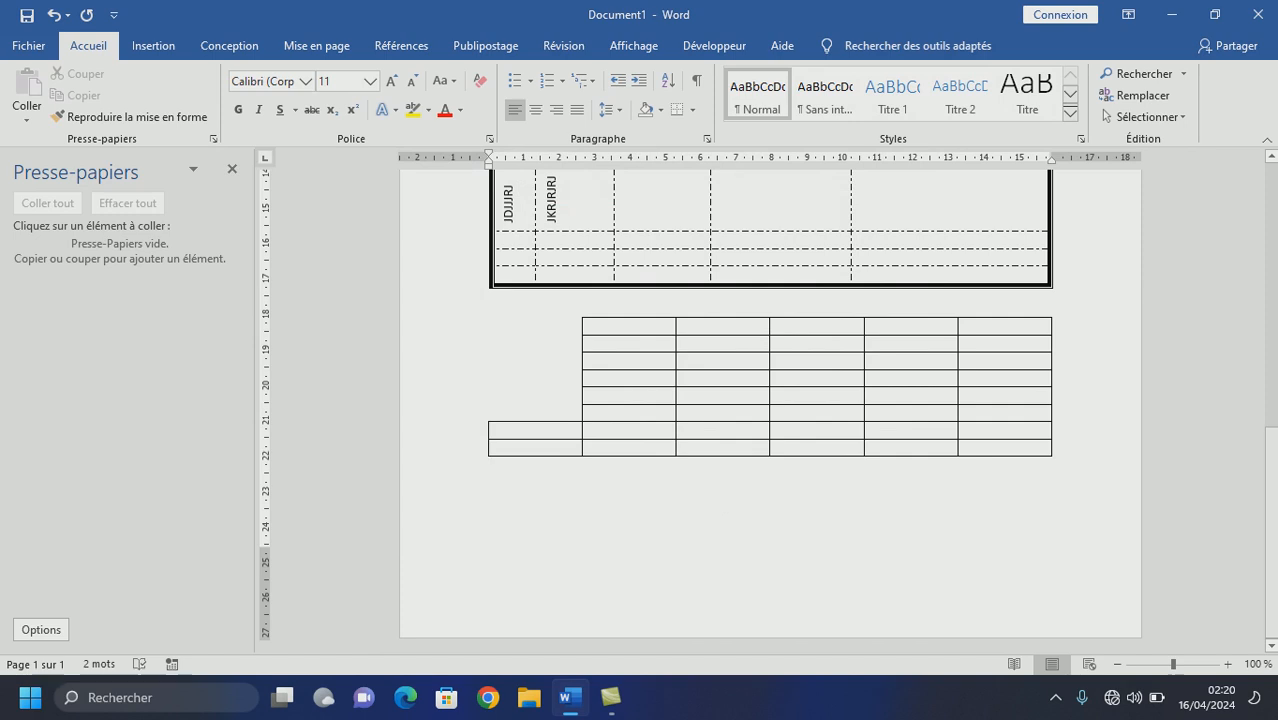
Remove the top, right and inner horizontal borders from the first seven cells of the fourth table's last column
scroll(1269, 530, "up", 2)
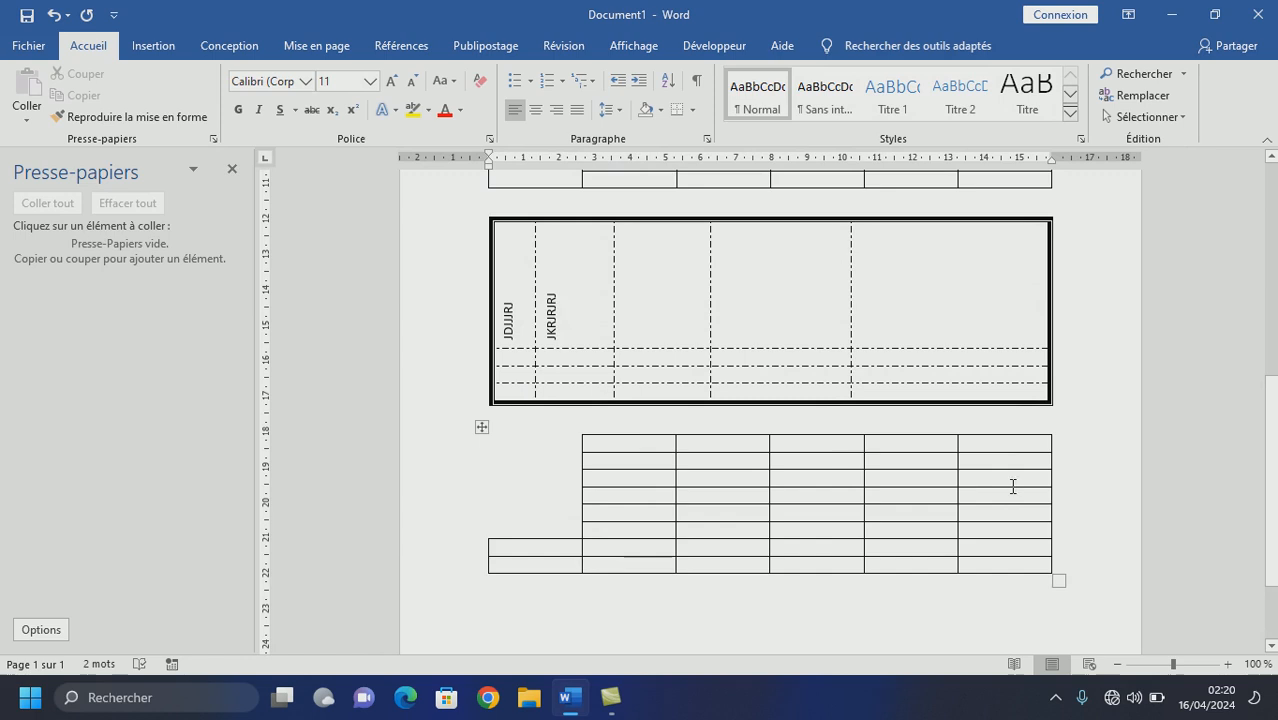
left_click_drag(990, 444, 1005, 553)
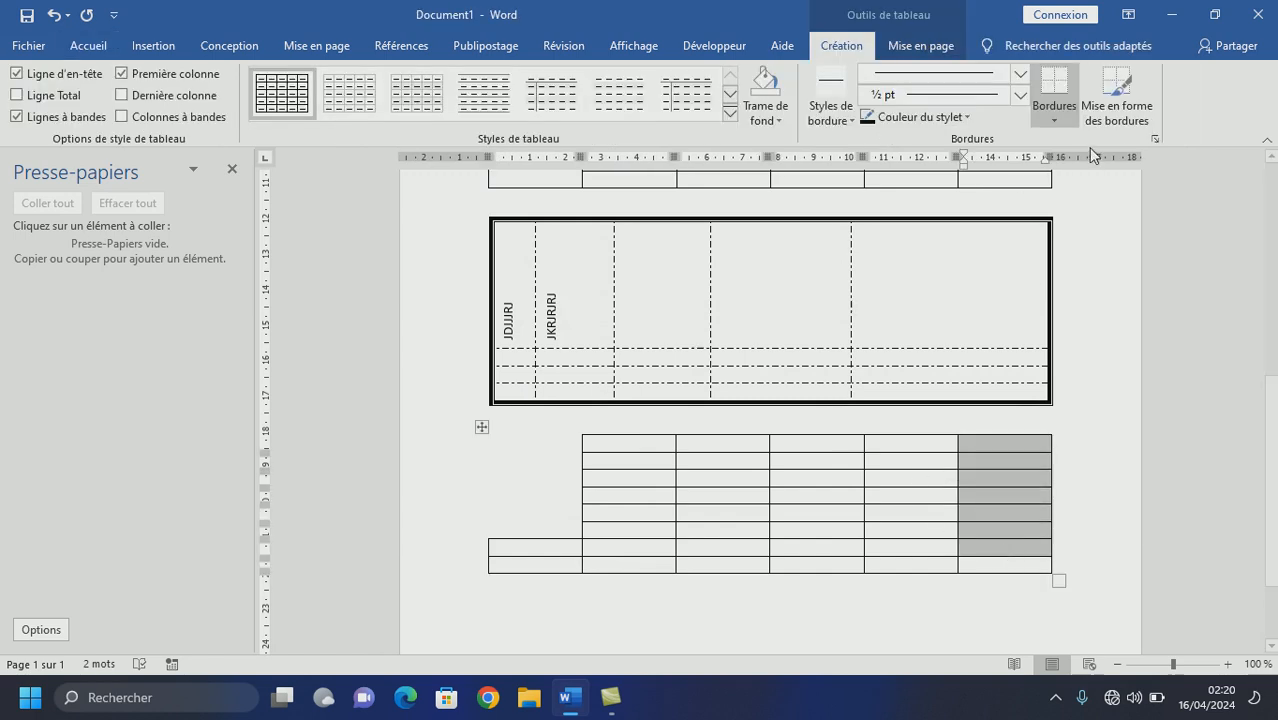
left_click(1055, 124)
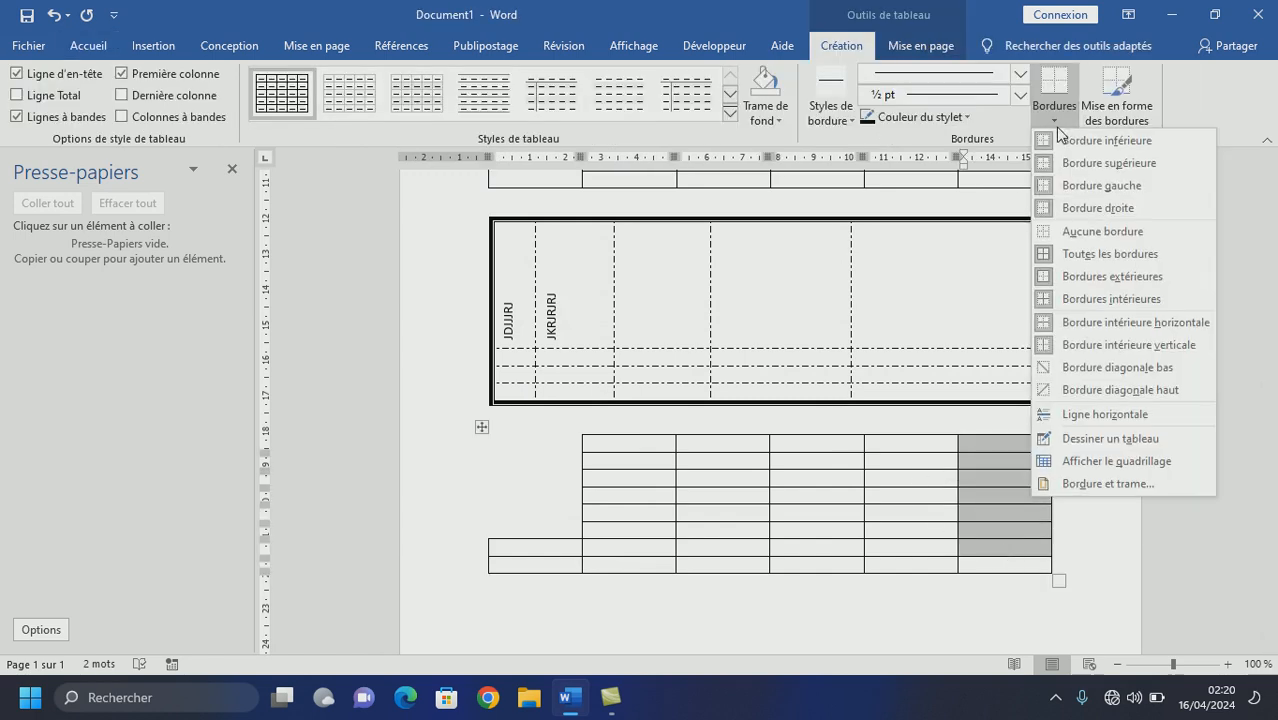
left_click(1105, 483)
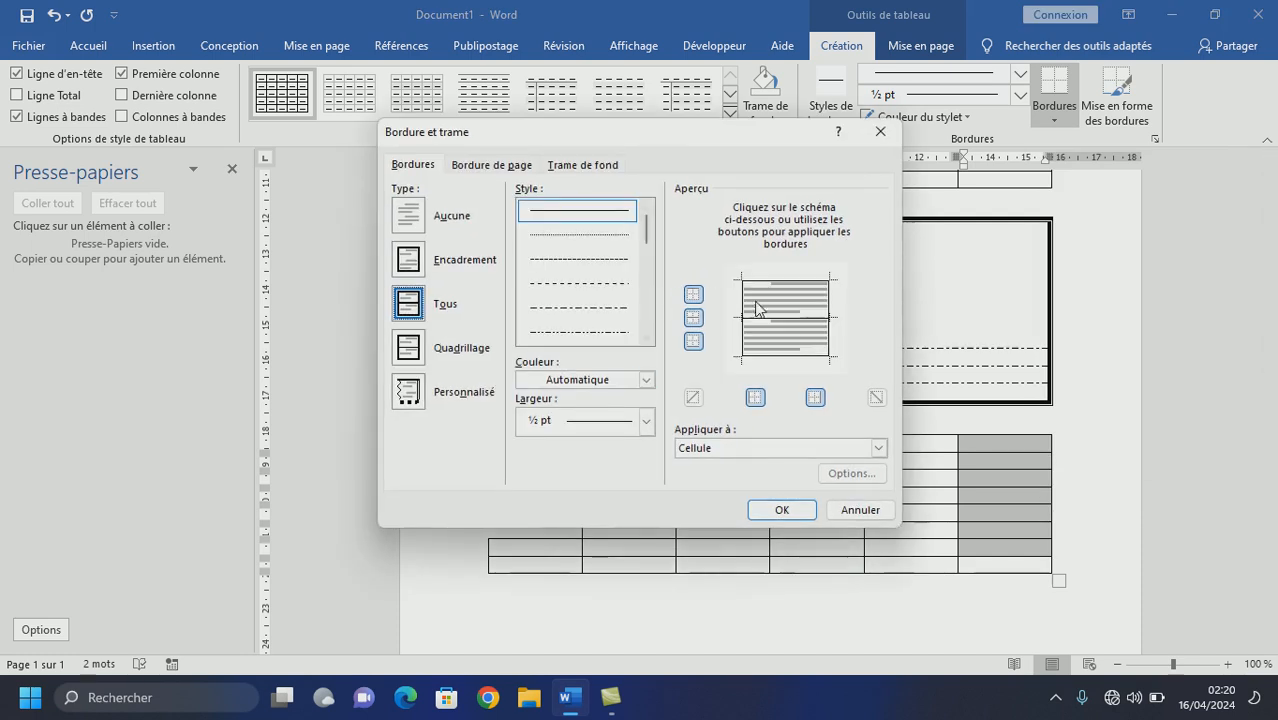
left_click(749, 279)
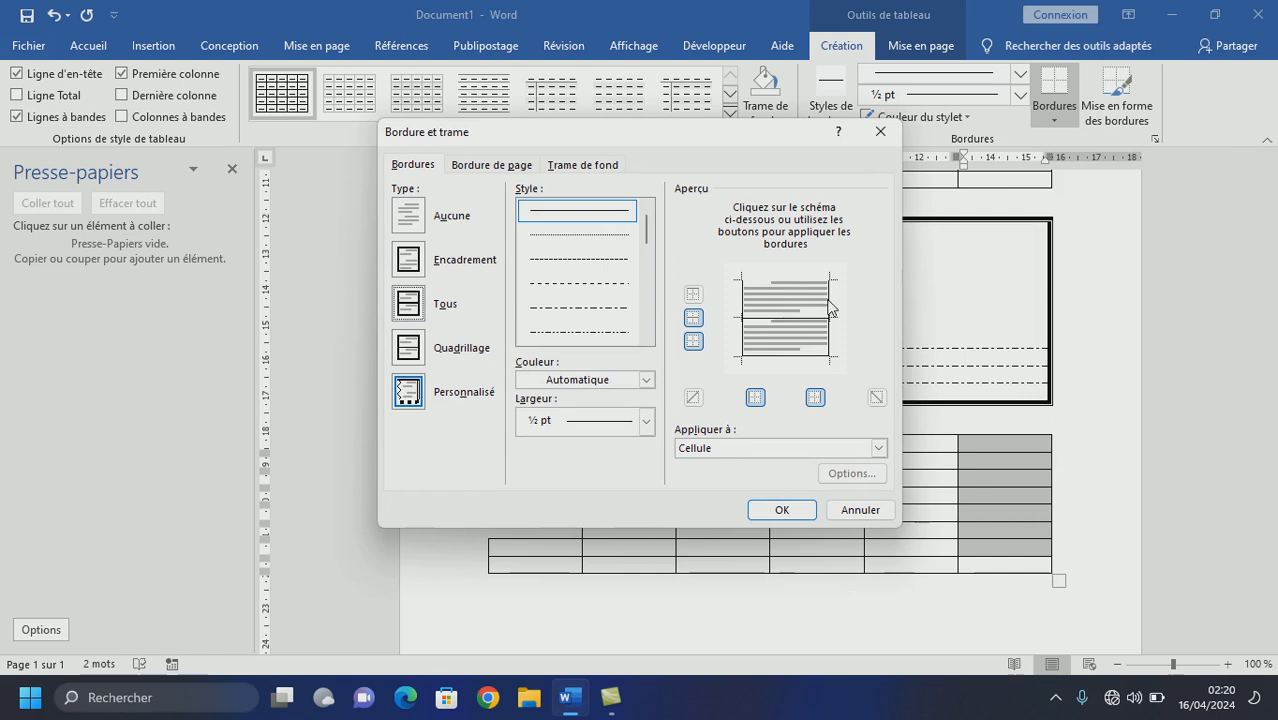
left_click(828, 307)
left_click(794, 320)
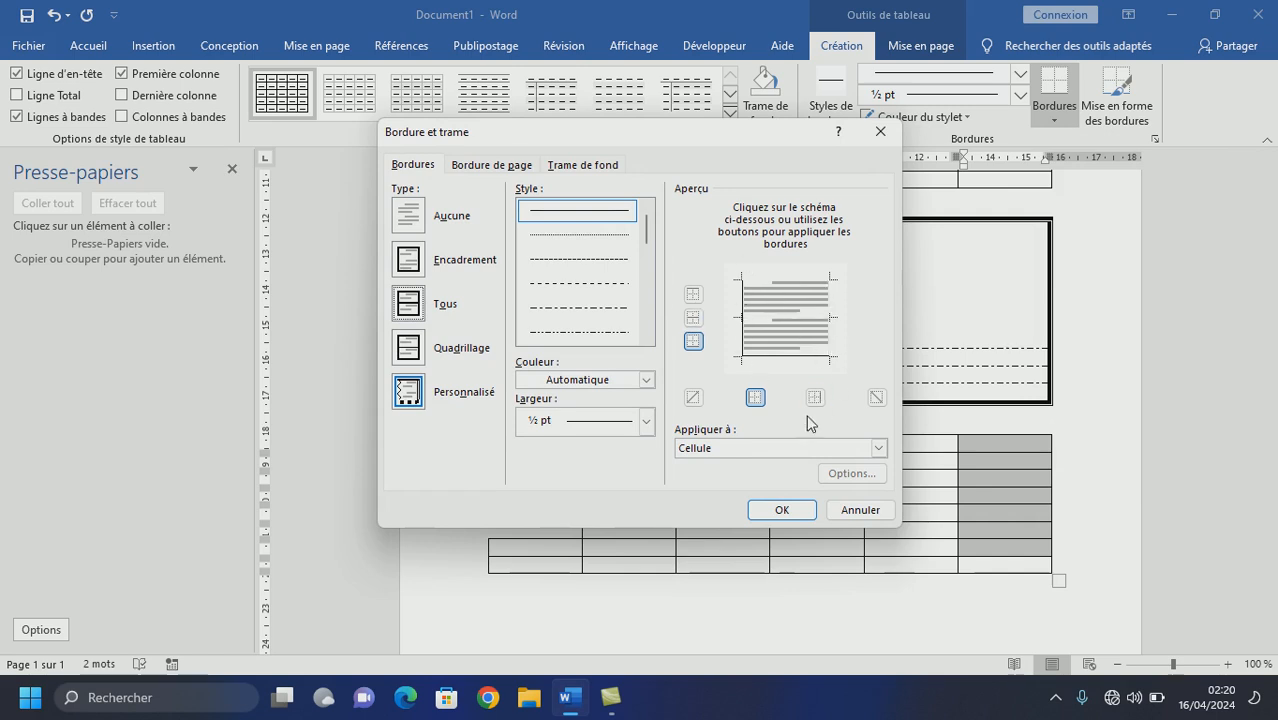
left_click(782, 510)
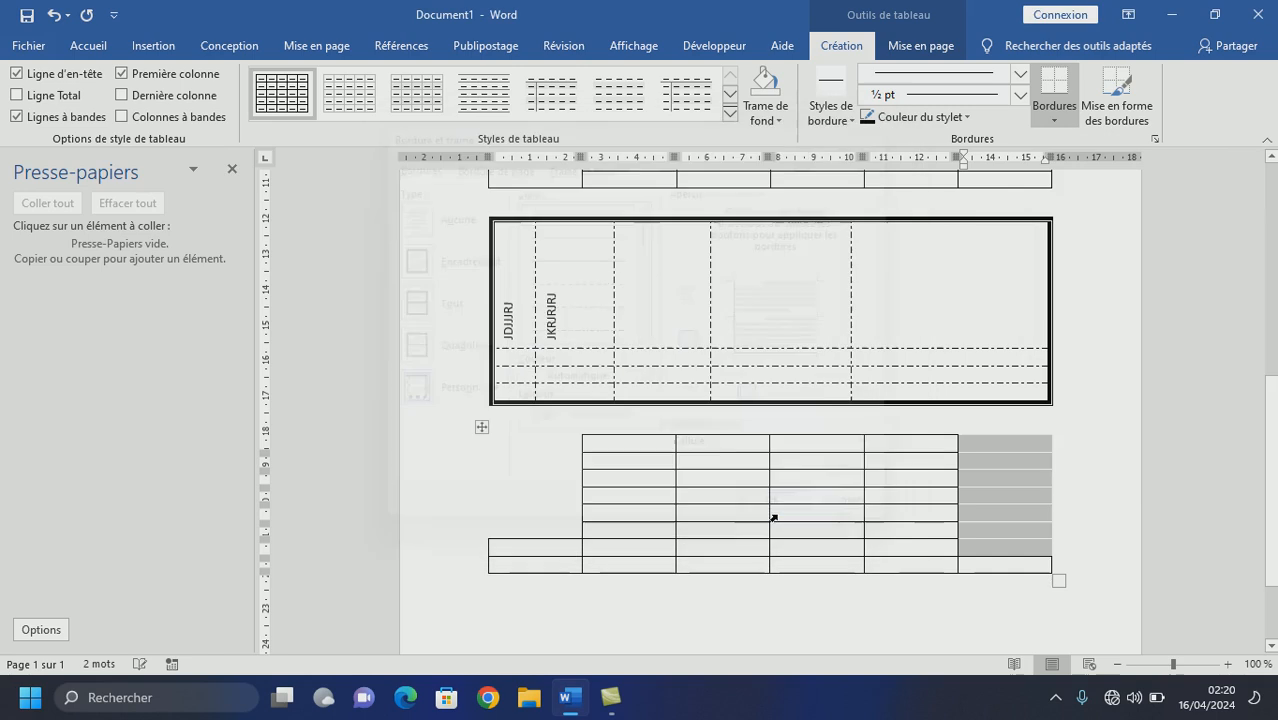
left_click(1090, 513)
left_click_drag(1270, 538, 1139, 145)
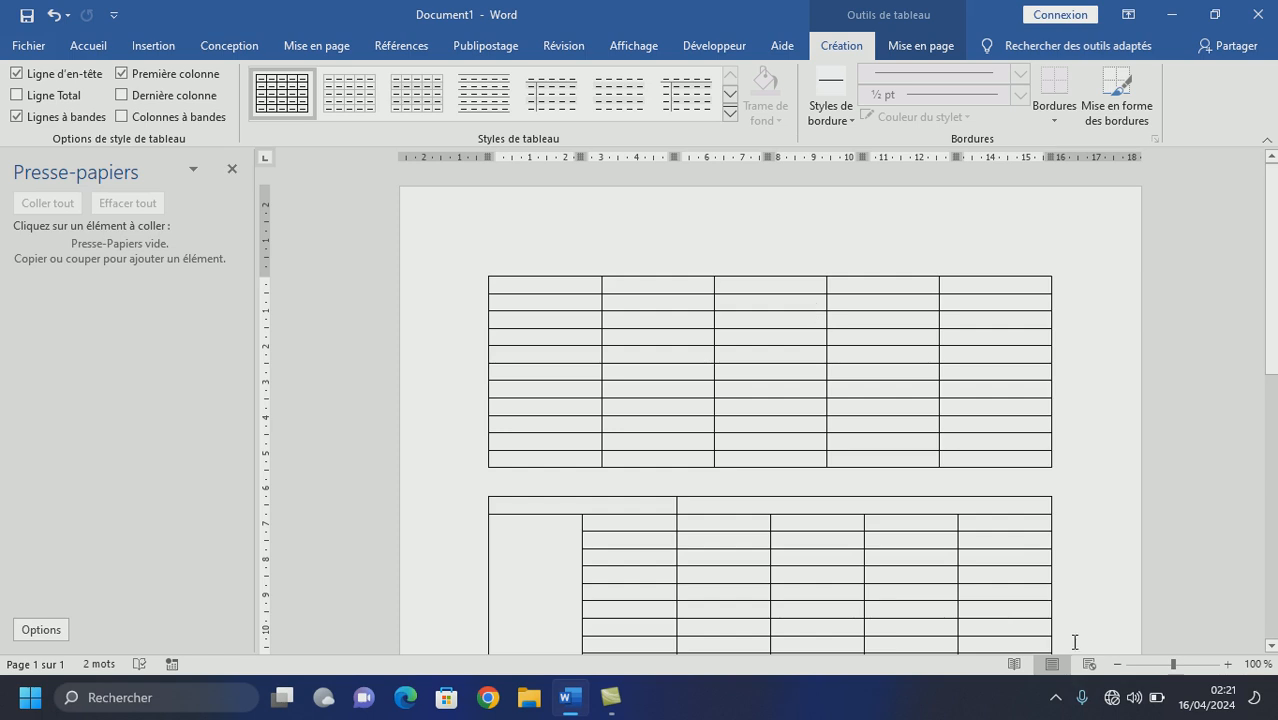
left_click(1058, 702)
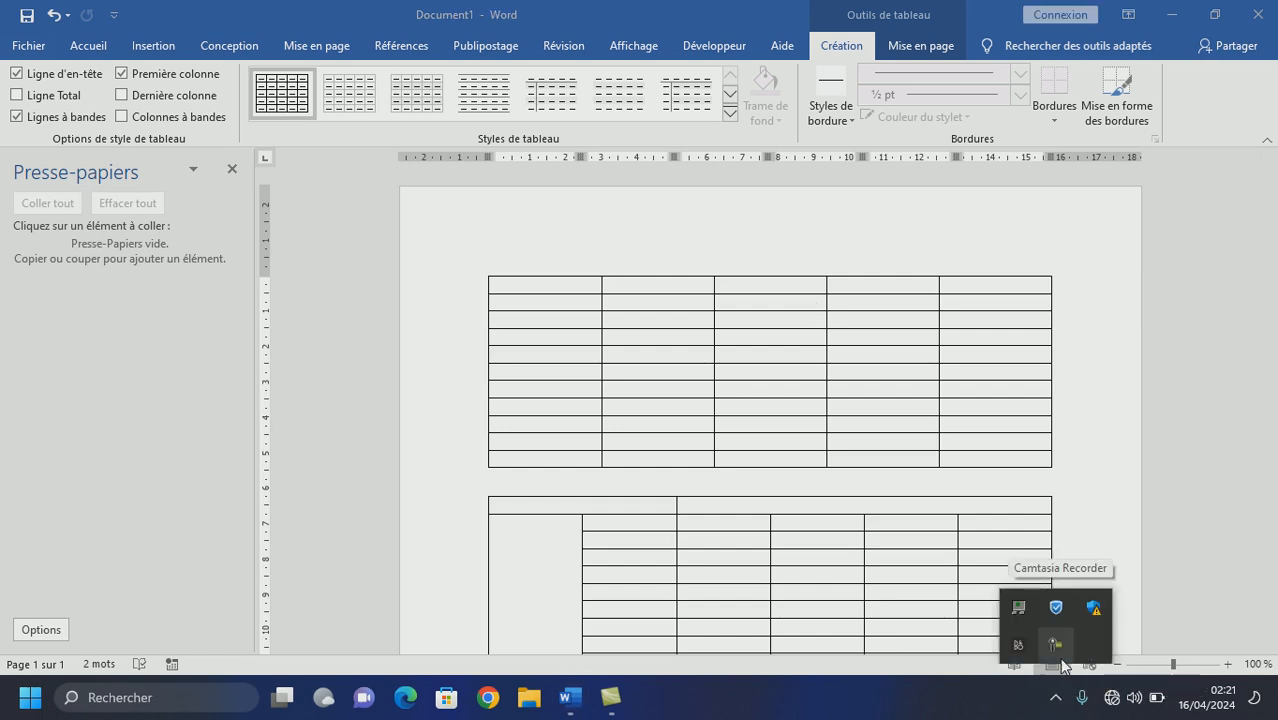
right_click(1058, 656)
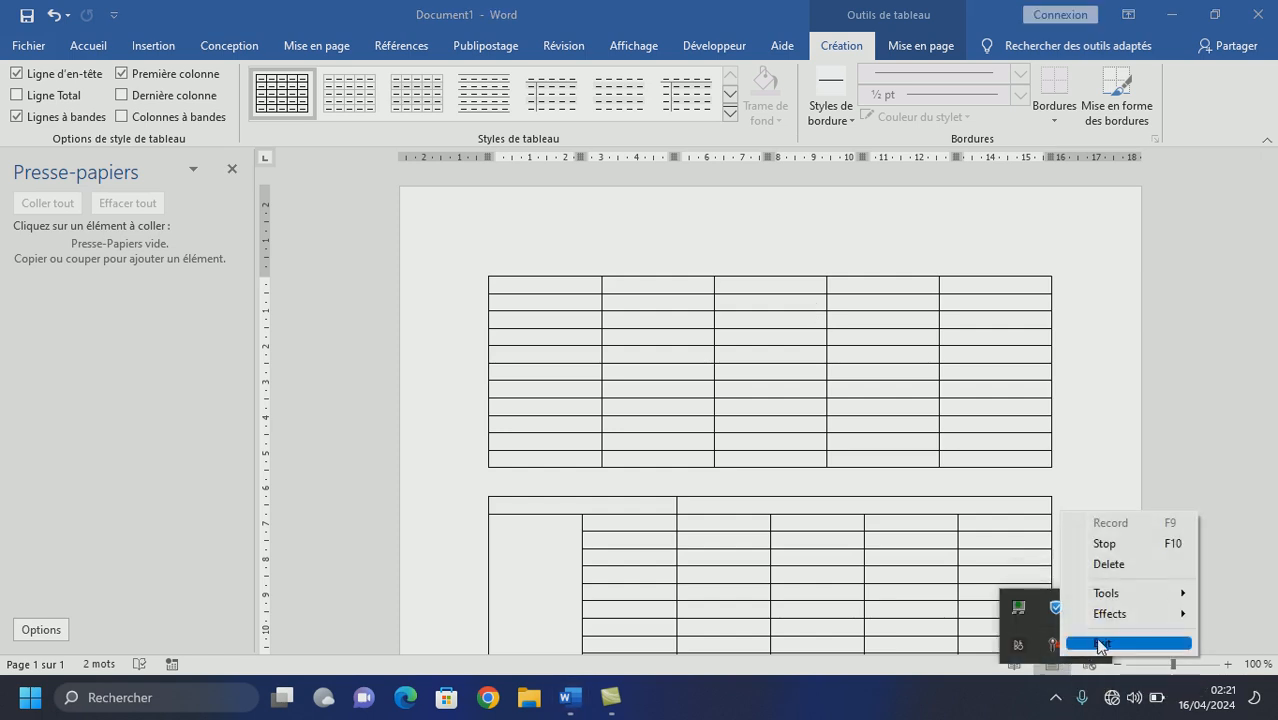